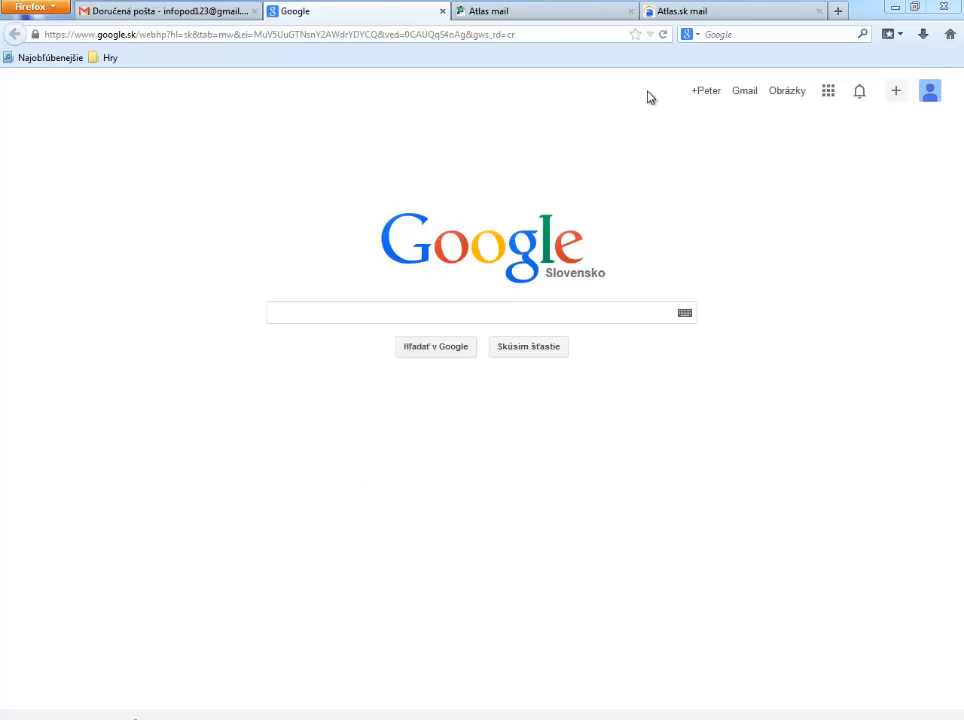
Step: Open the Gmail inbox, and copy the mailbox's e-mail address from the Atlas.cz mail page
left_click(749, 94)
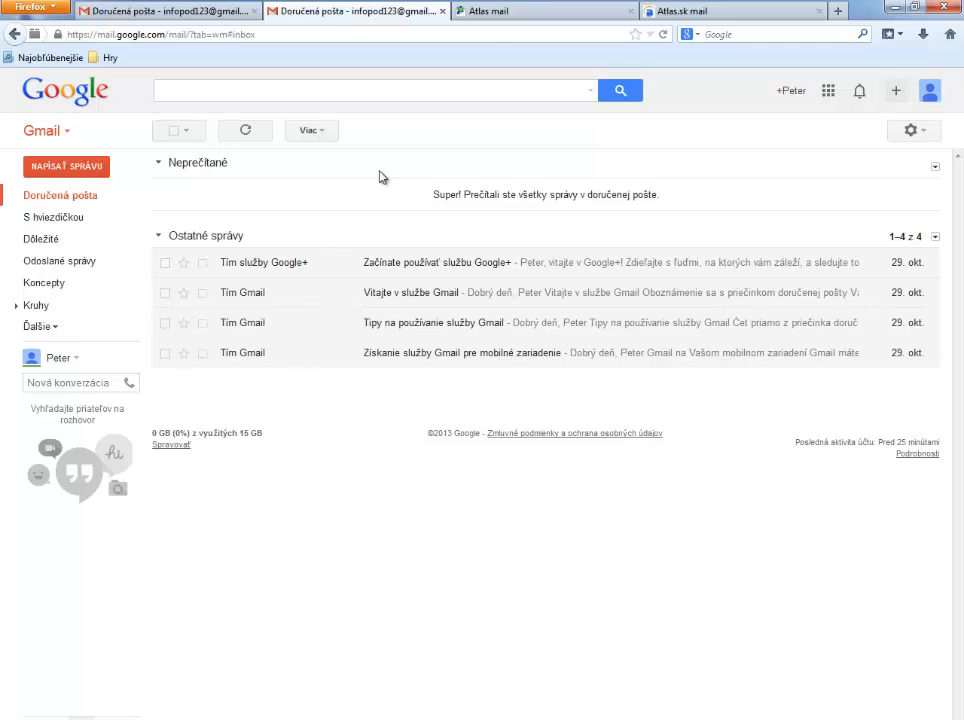
left_click(508, 12)
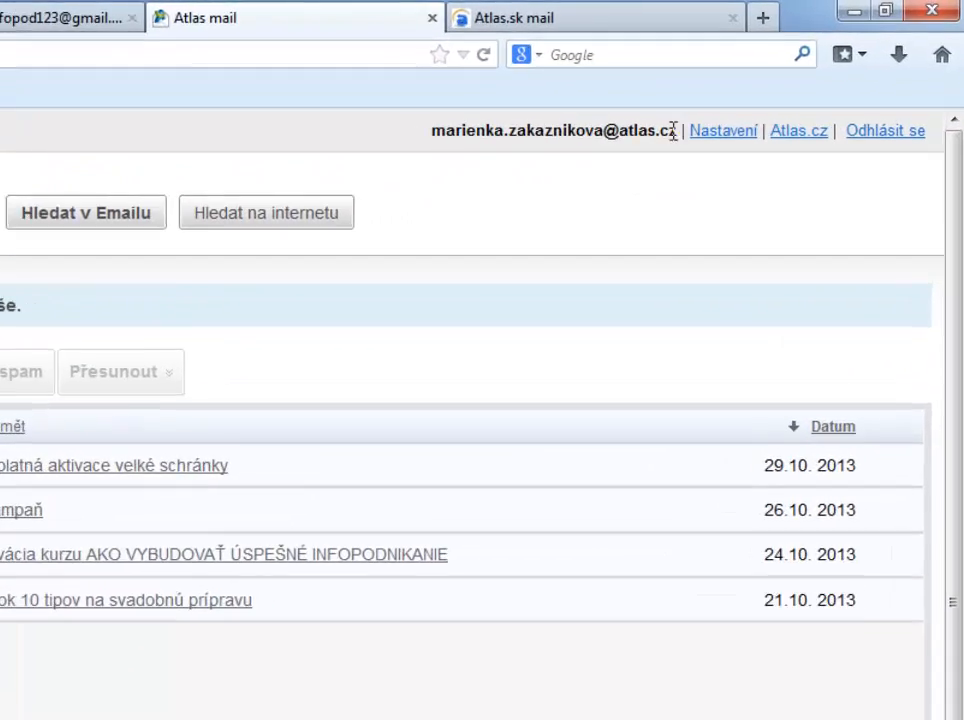
left_click_drag(674, 131, 436, 137)
key("ctrl+c")
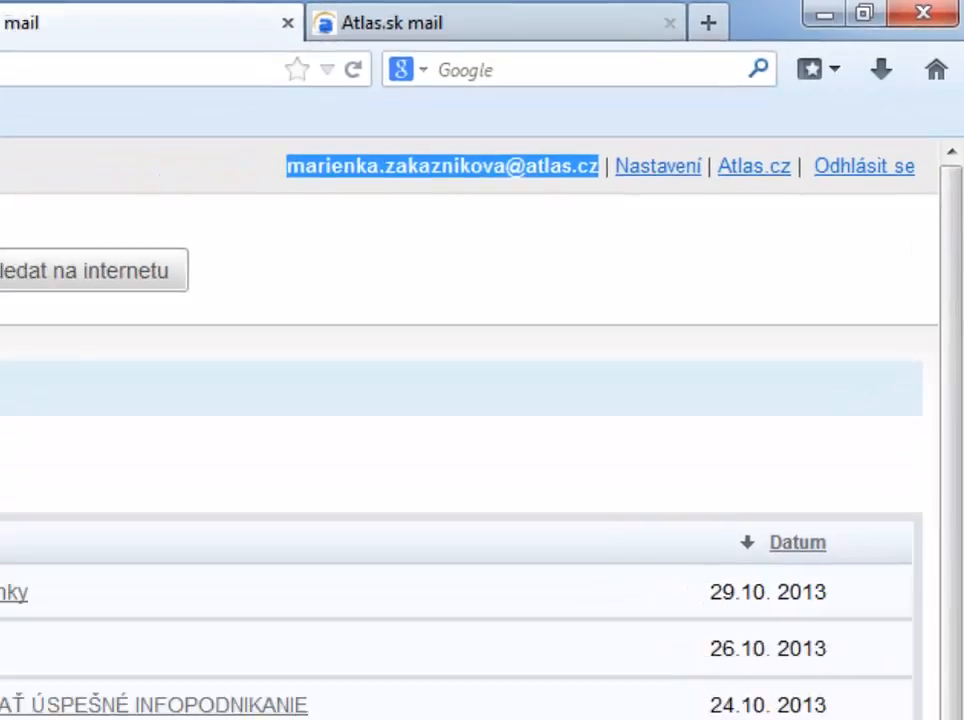
left_click(155, 21)
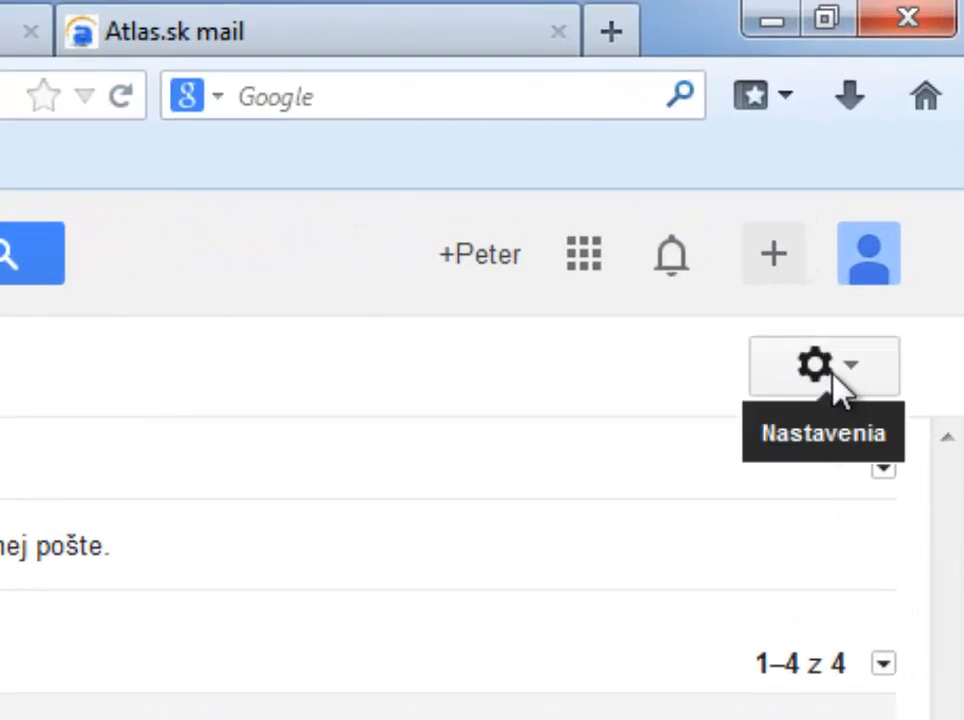
left_click(830, 377)
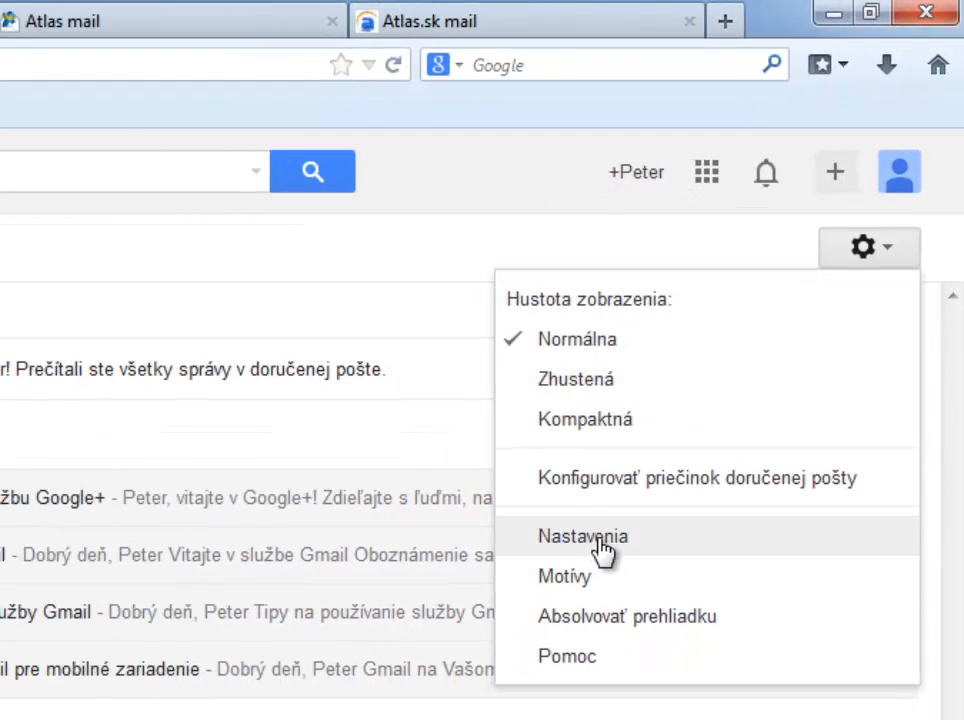
left_click(601, 545)
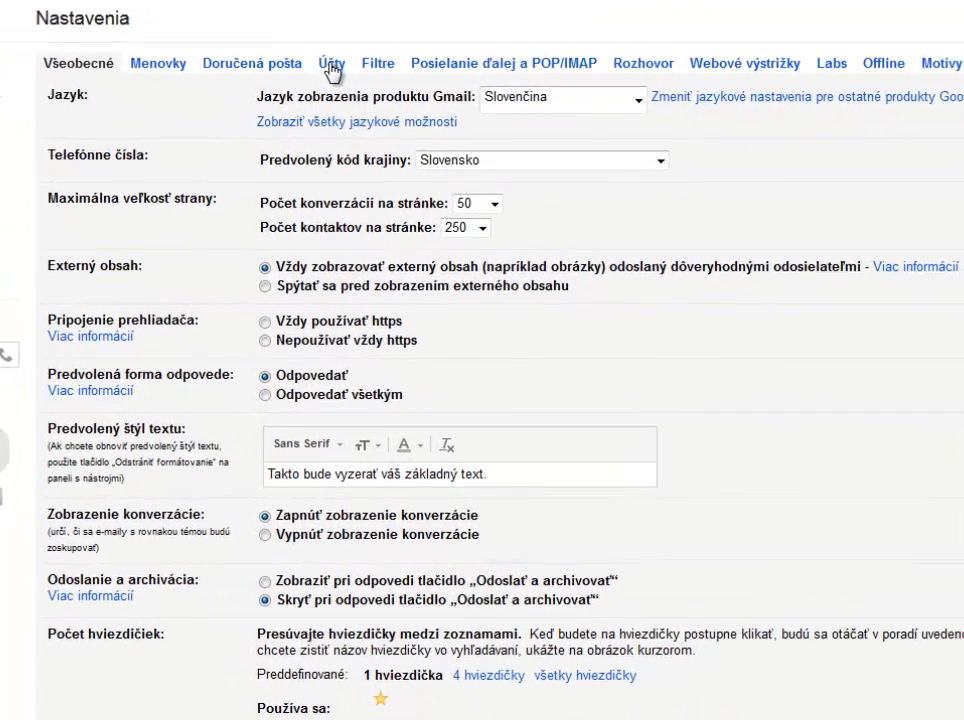
left_click(332, 66)
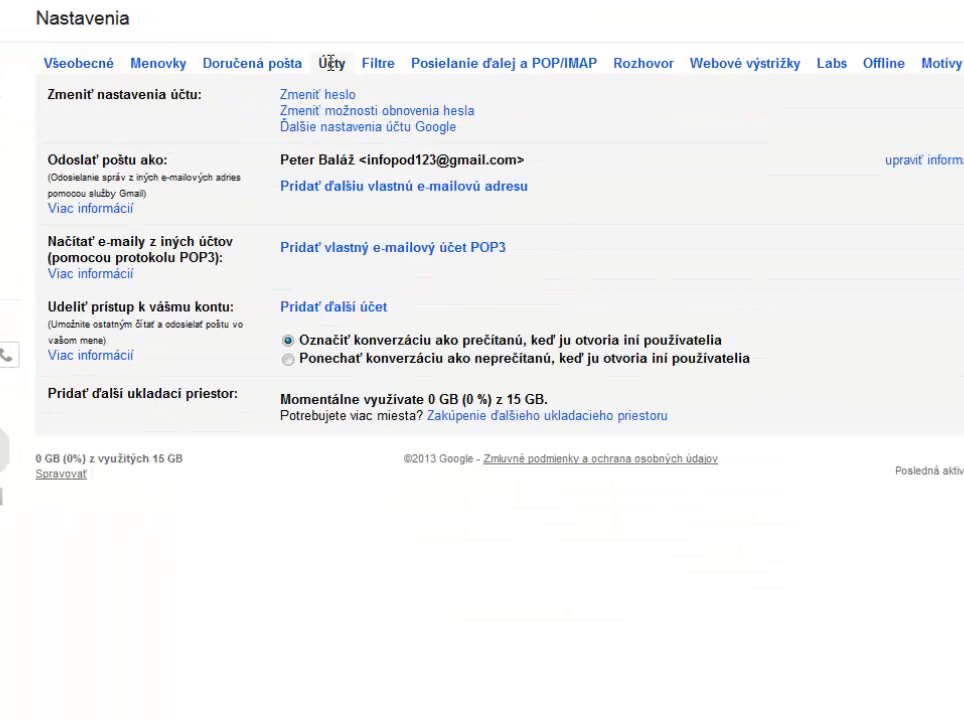
left_click(338, 252)
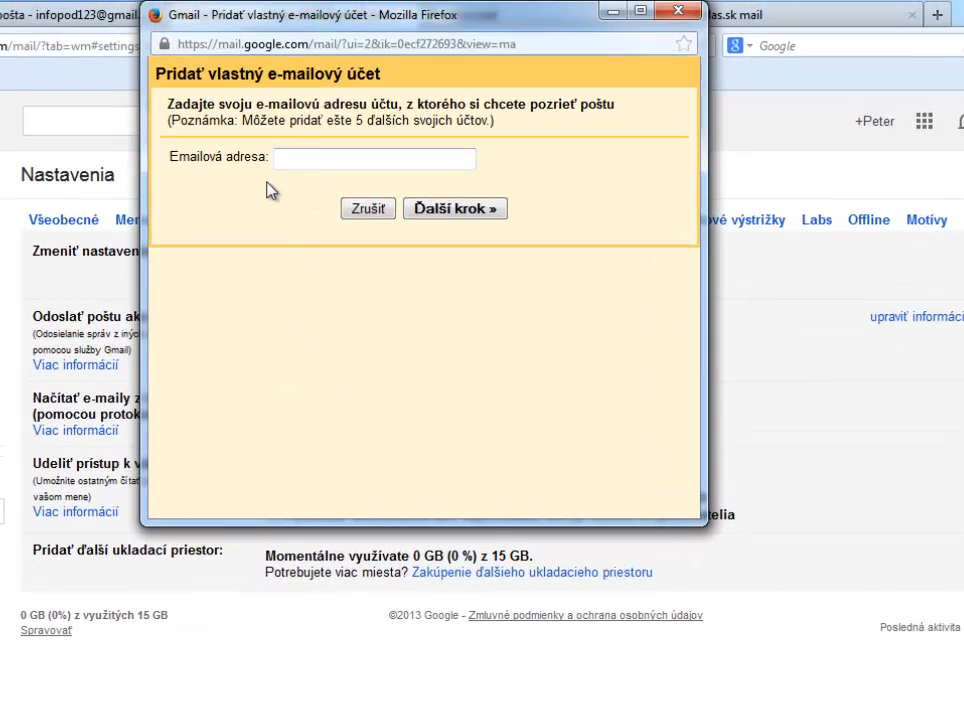
key("ctrl+v")
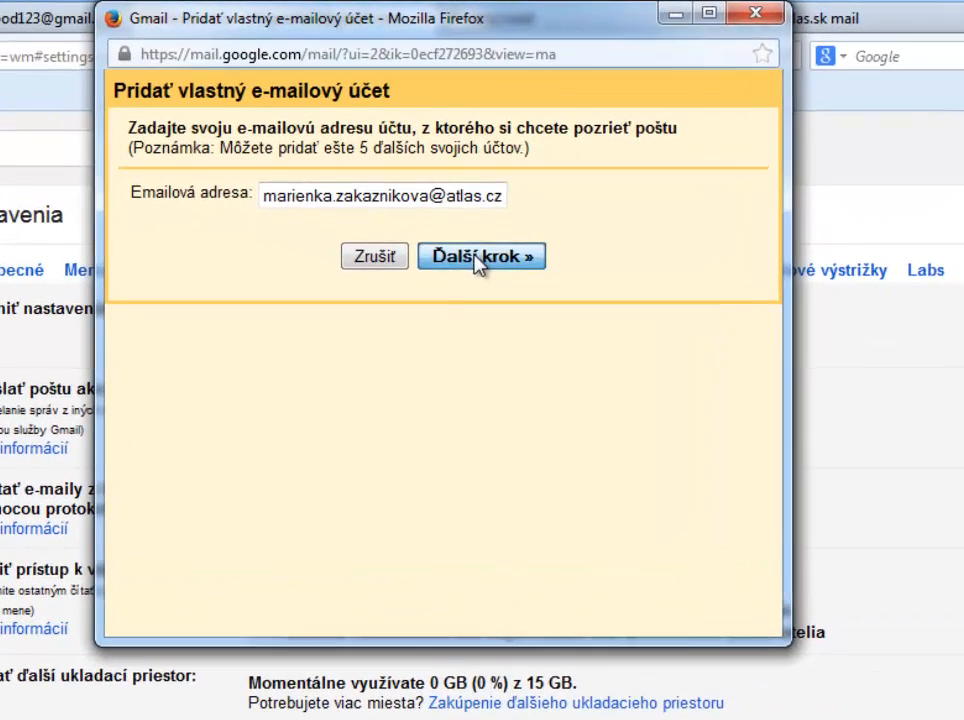
left_click(452, 209)
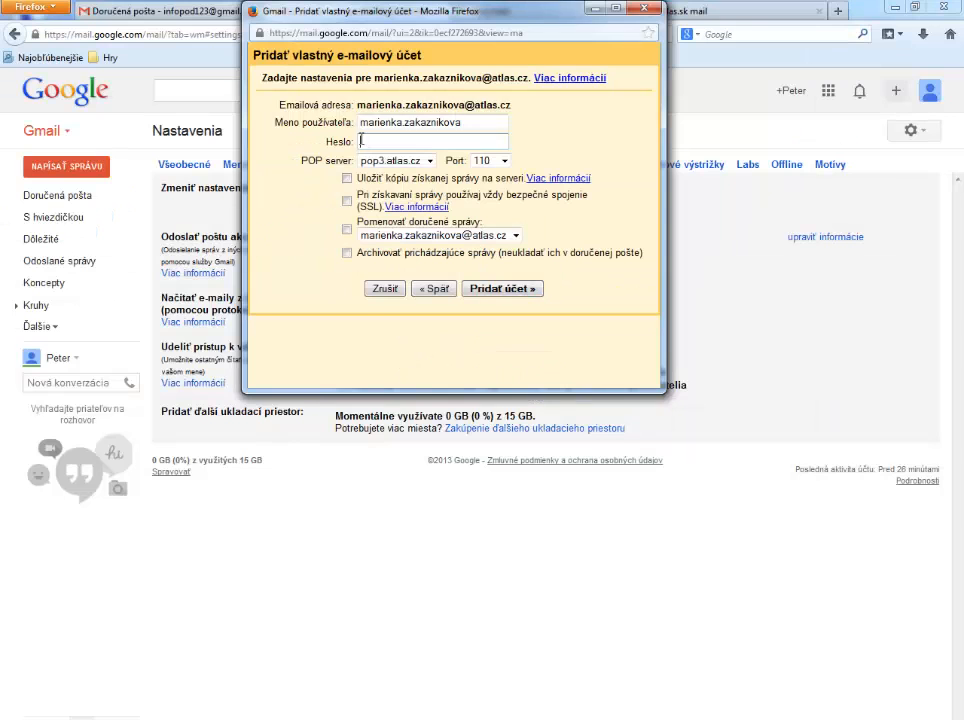
Step: Enter the Atlas.cz mailbox password in the POP3 account setup and move the setup window lower
left_click(362, 141)
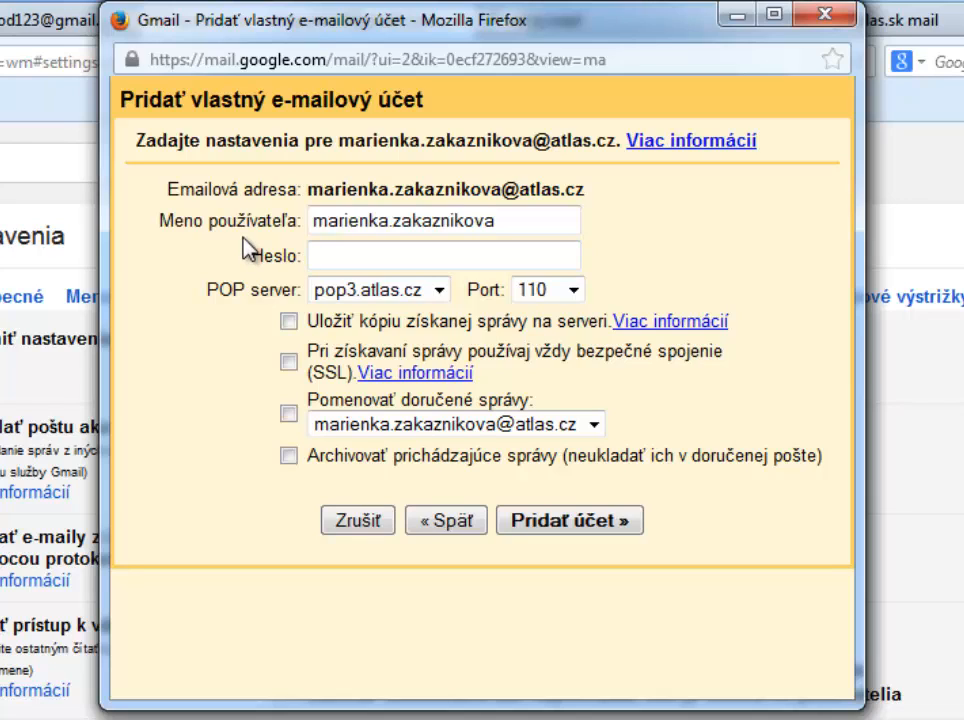
left_click_drag(585, 190, 520, 189)
left_click(389, 265)
type("*******")
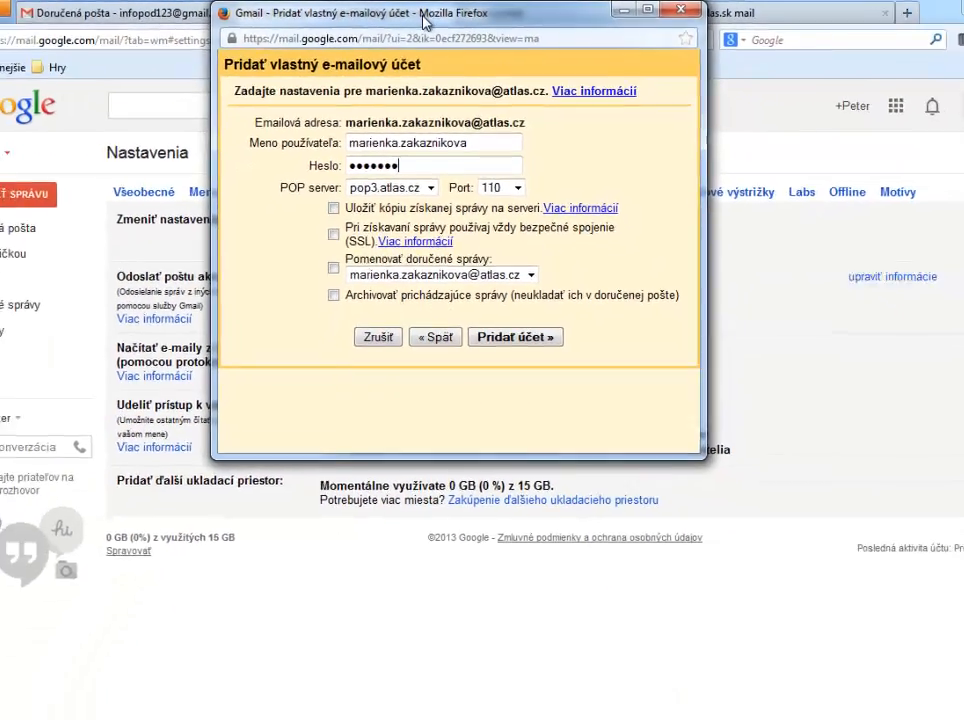
left_click_drag(425, 22, 443, 77)
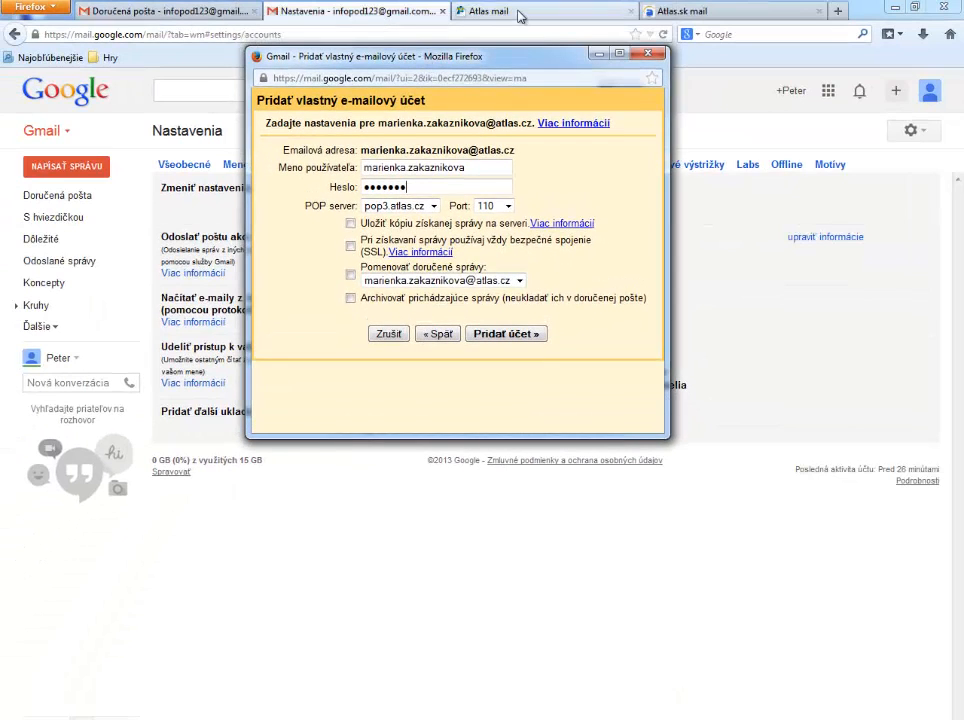
Step: Read the Atlas.cz message "Bezplatná aktivace velké schránky" about the enlarged mailbox and SMTP server
left_click(519, 17)
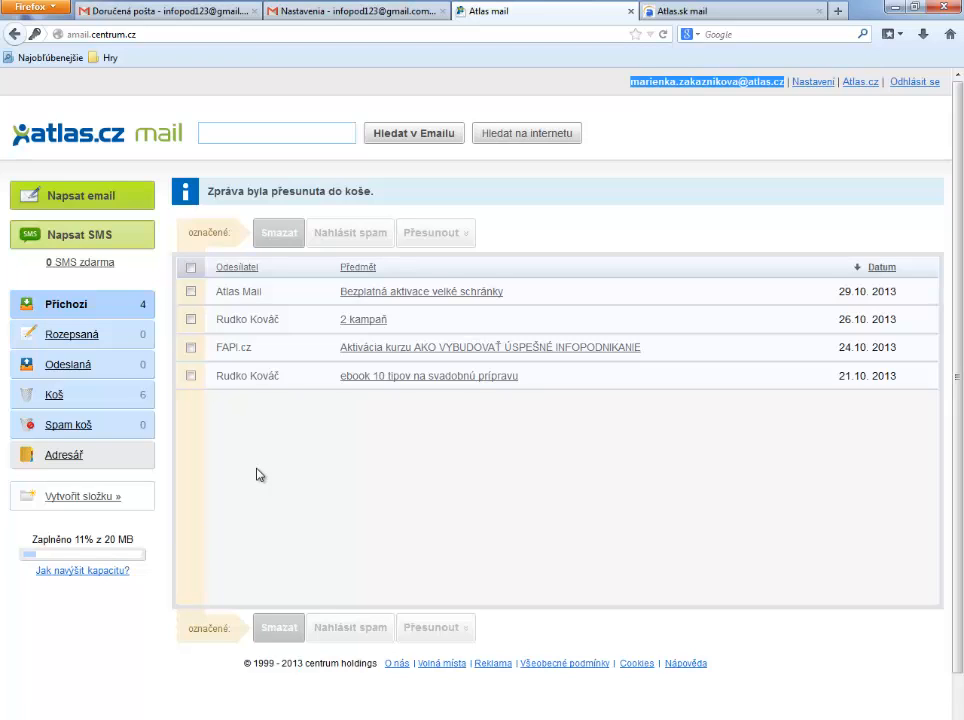
left_click(398, 292)
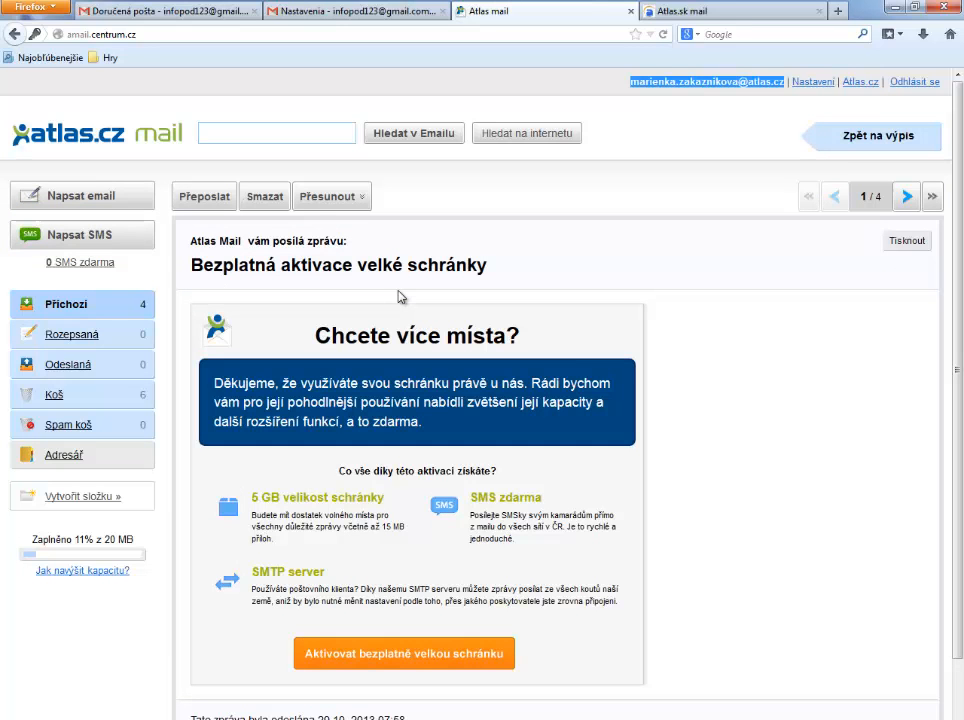
scroll(667, 378, "down", 2)
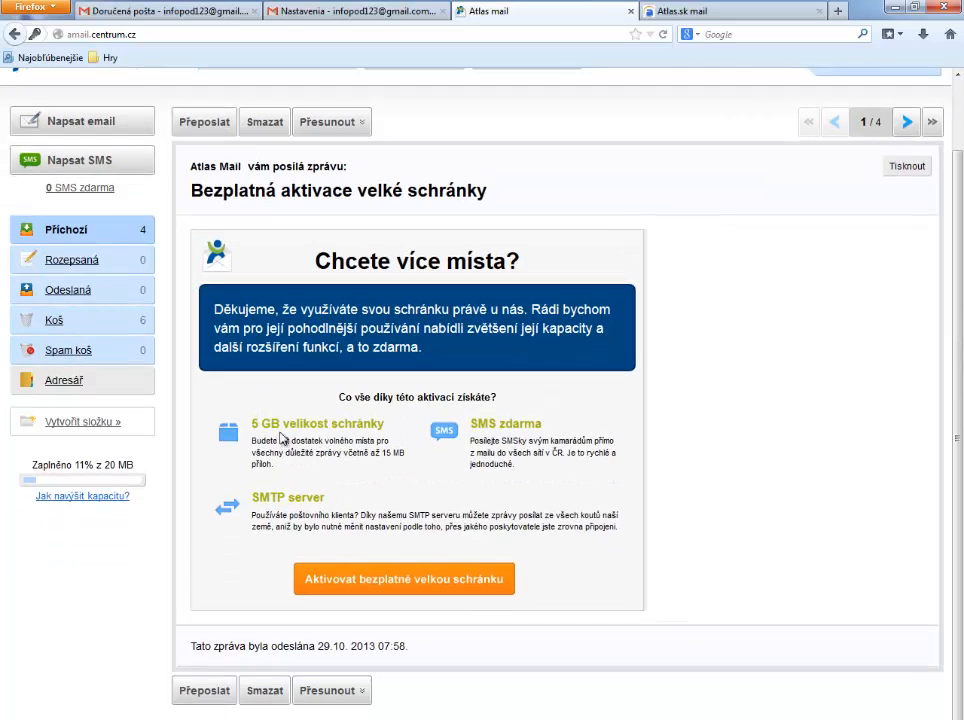
scroll(374, 453, "up", 2)
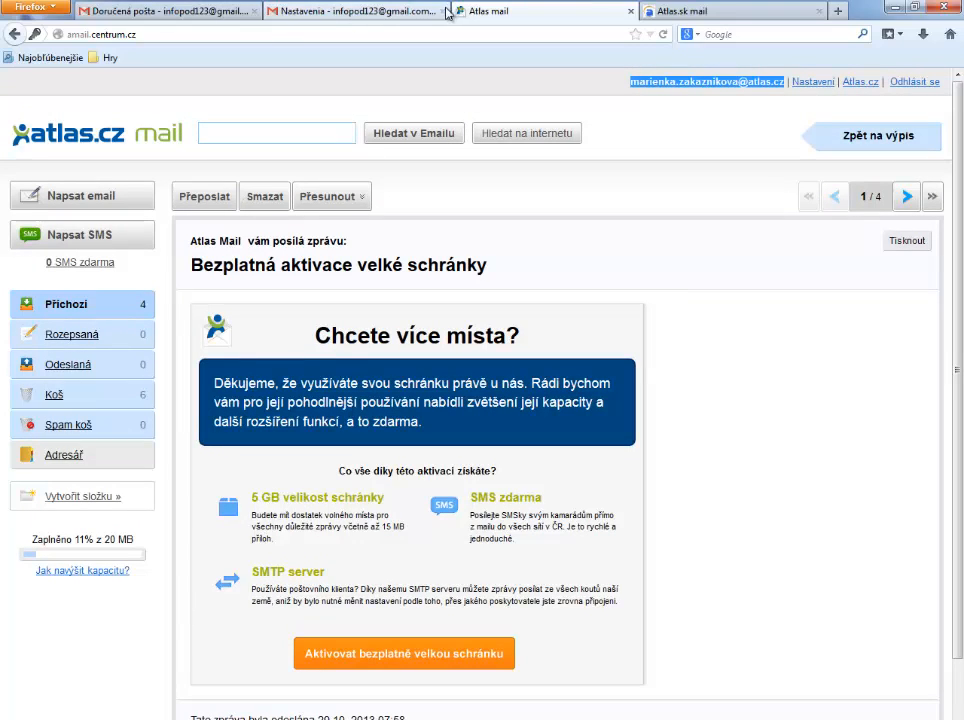
Step: Return to the POP3 account setup, enable labelling of incoming messages with the mailbox address, and add the account
left_click(336, 12)
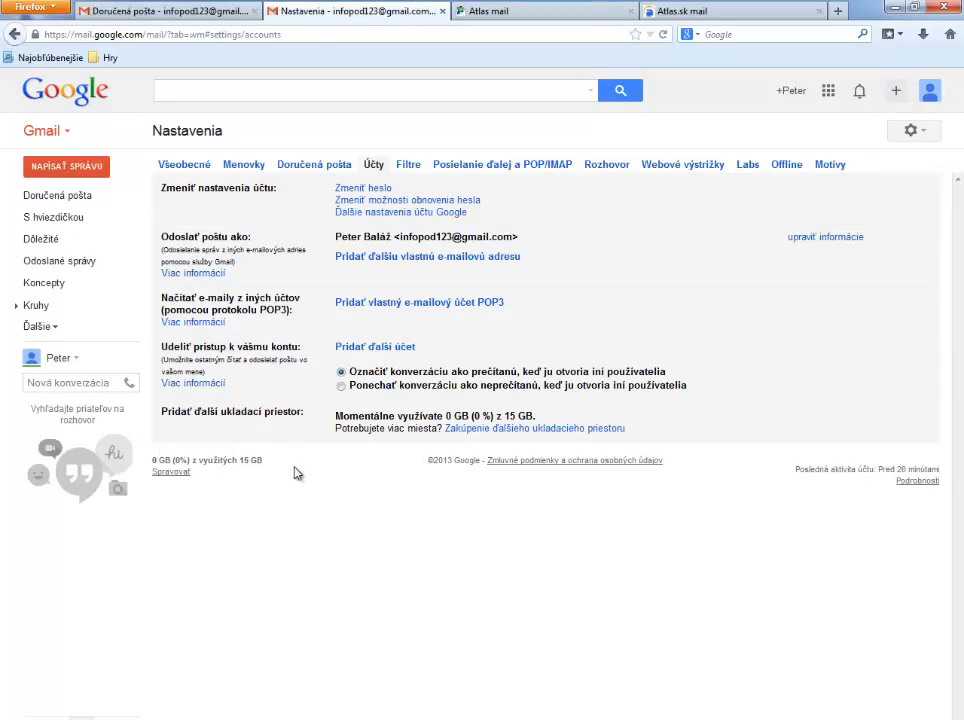
left_click(272, 718)
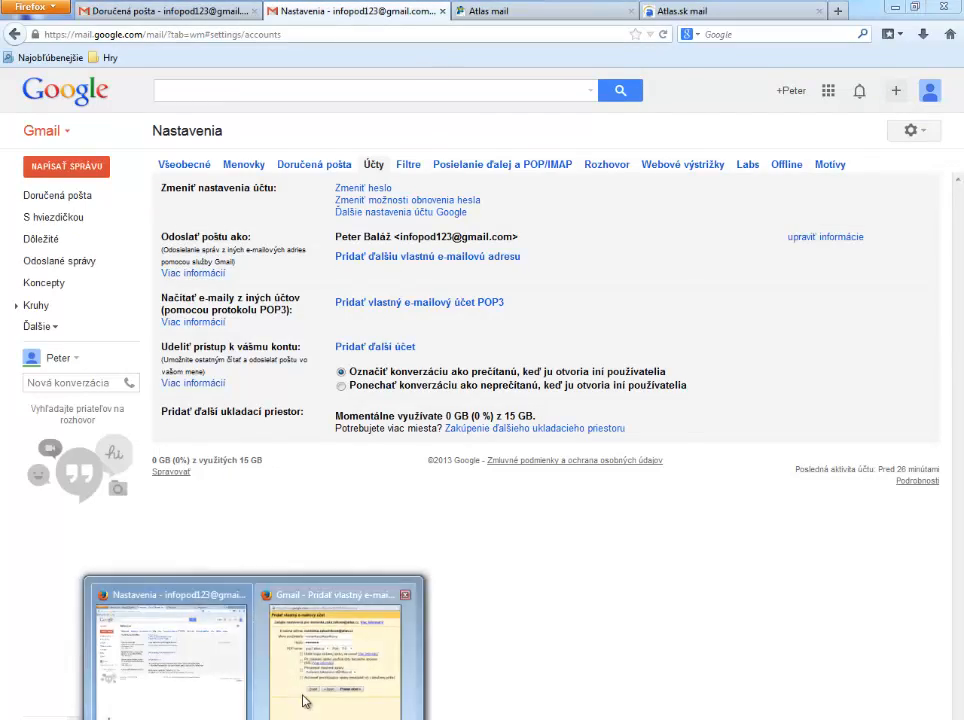
left_click(303, 695)
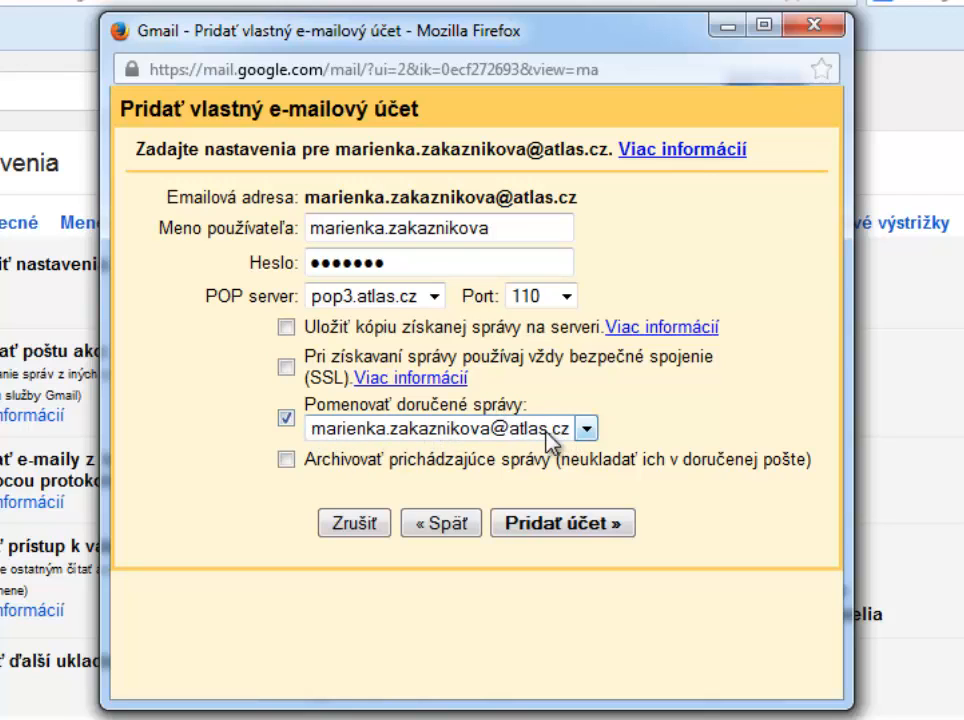
left_click(575, 538)
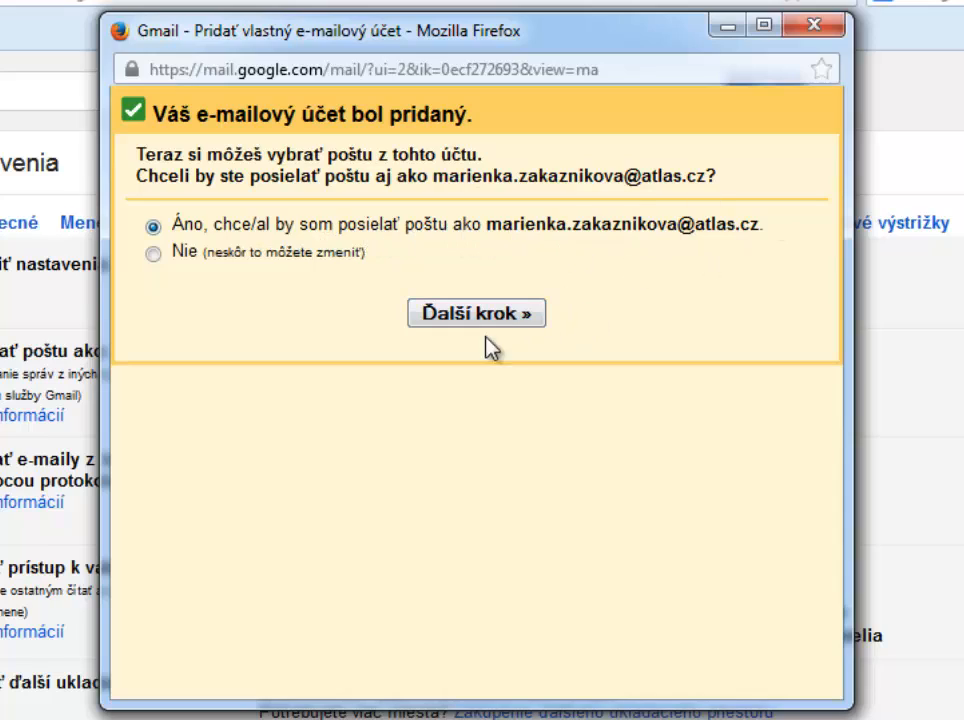
Step: Set up sending mail as the Atlas.cz address through the Gmail servers and request the verification e-mail
left_click(499, 314)
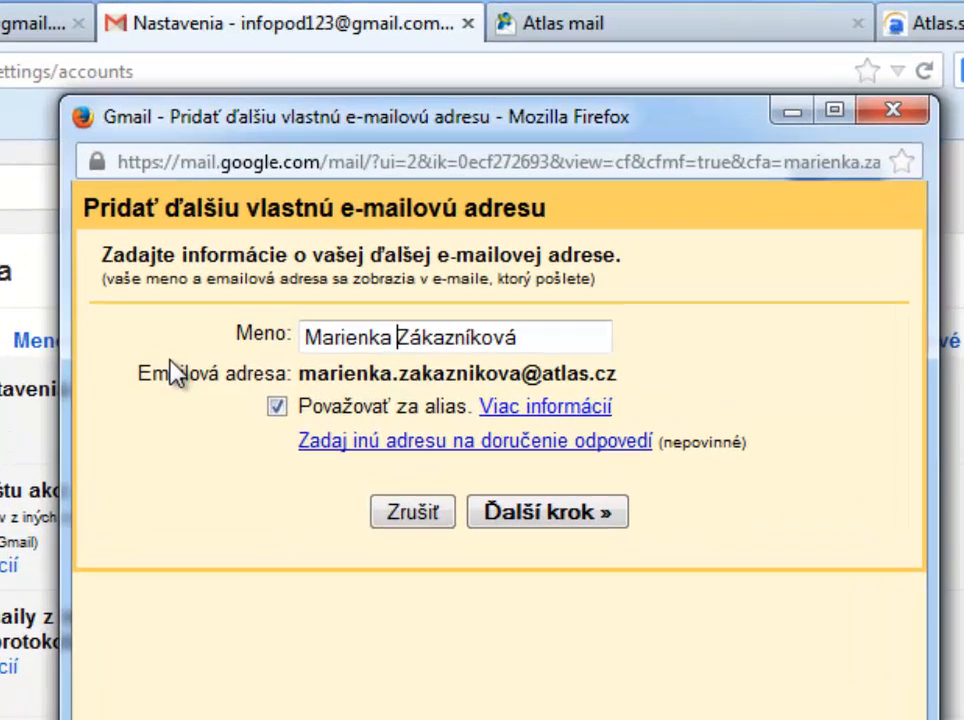
left_click(549, 515)
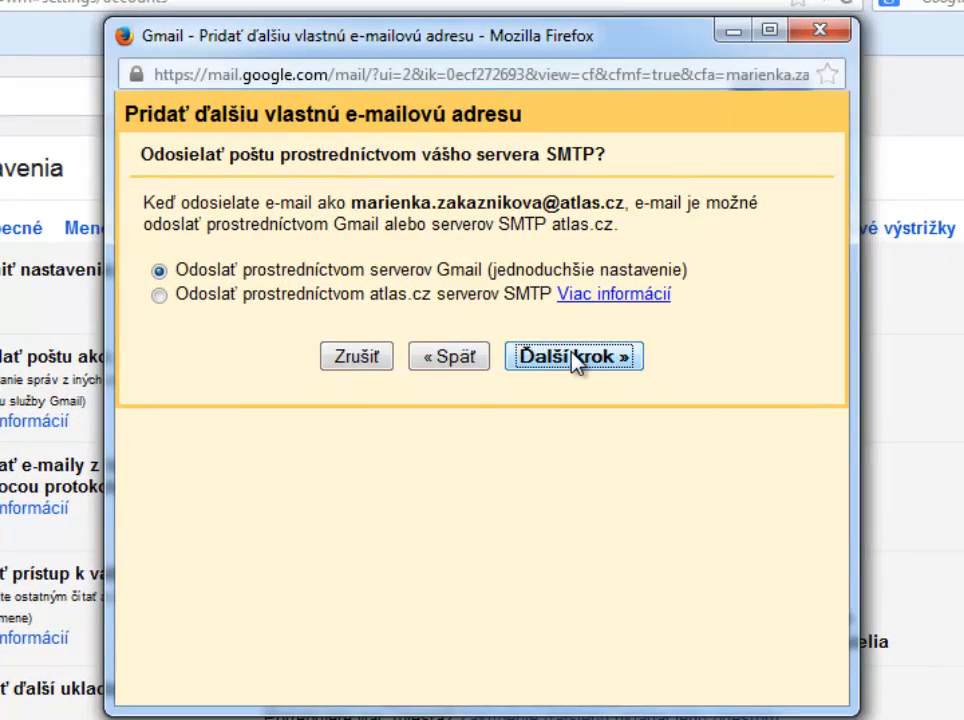
left_click(573, 357)
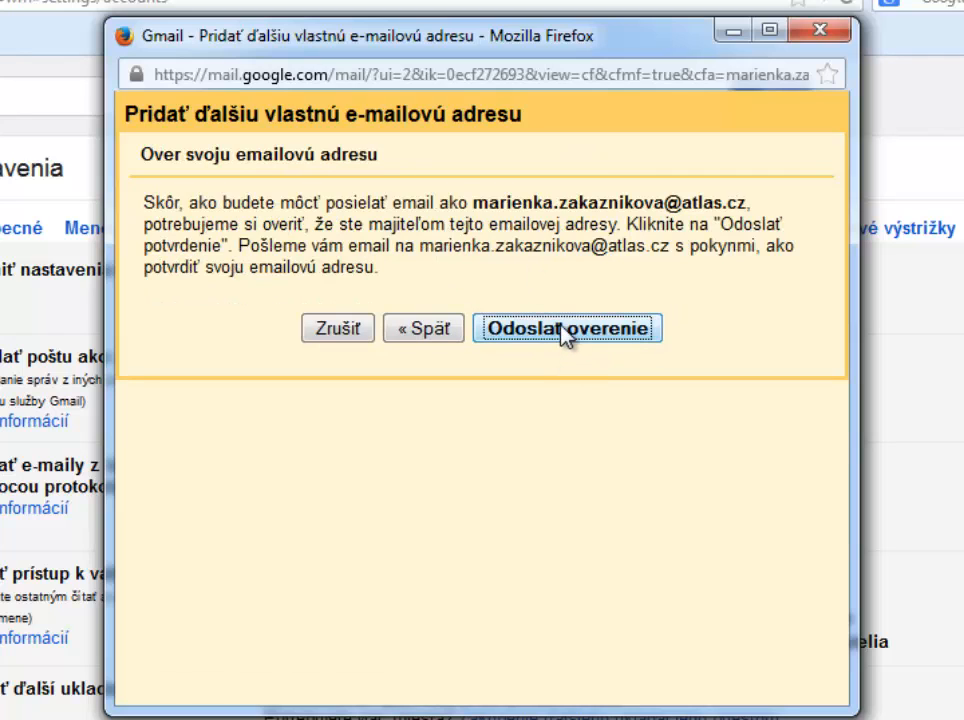
left_click(565, 335)
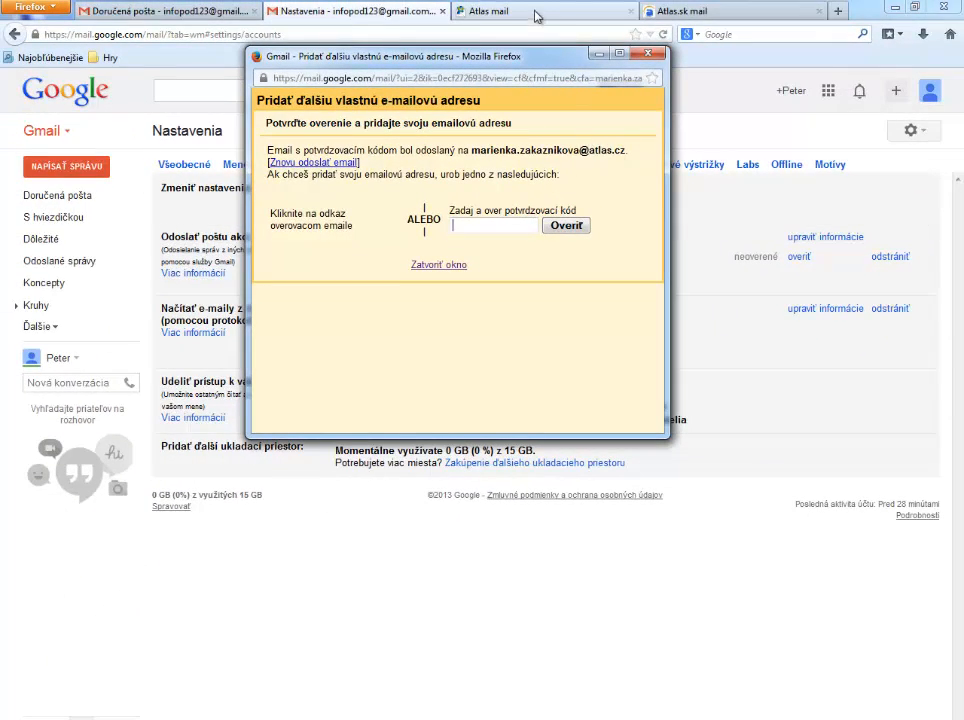
Step: Open Gmail's confirmation message in the Atlas.cz inbox, verify the address through its link, and close the confirmation page
left_click(538, 16)
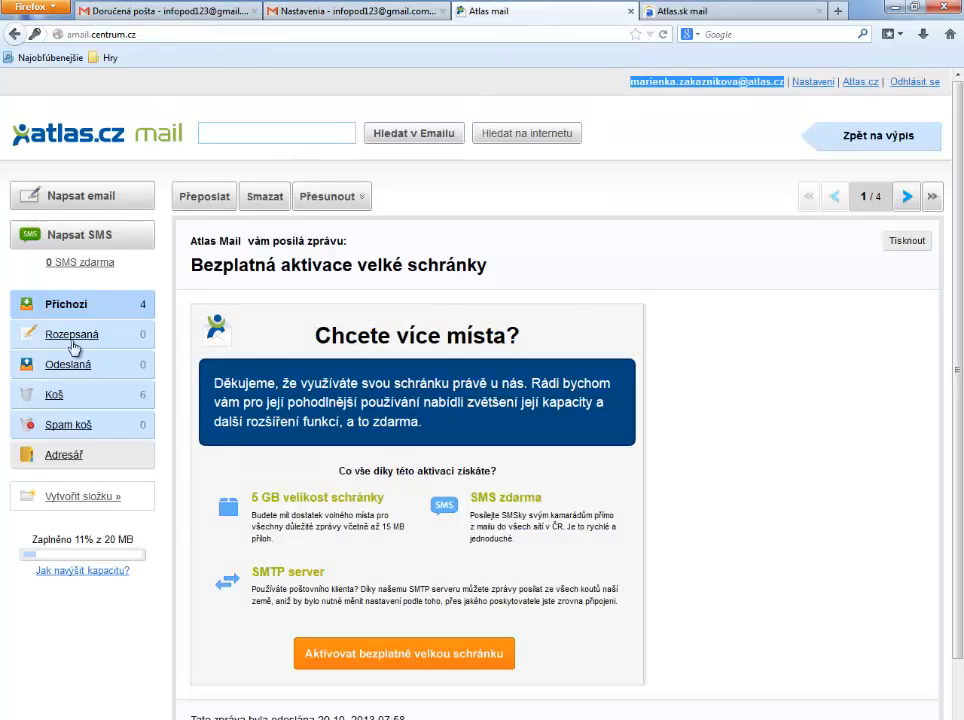
left_click(66, 310)
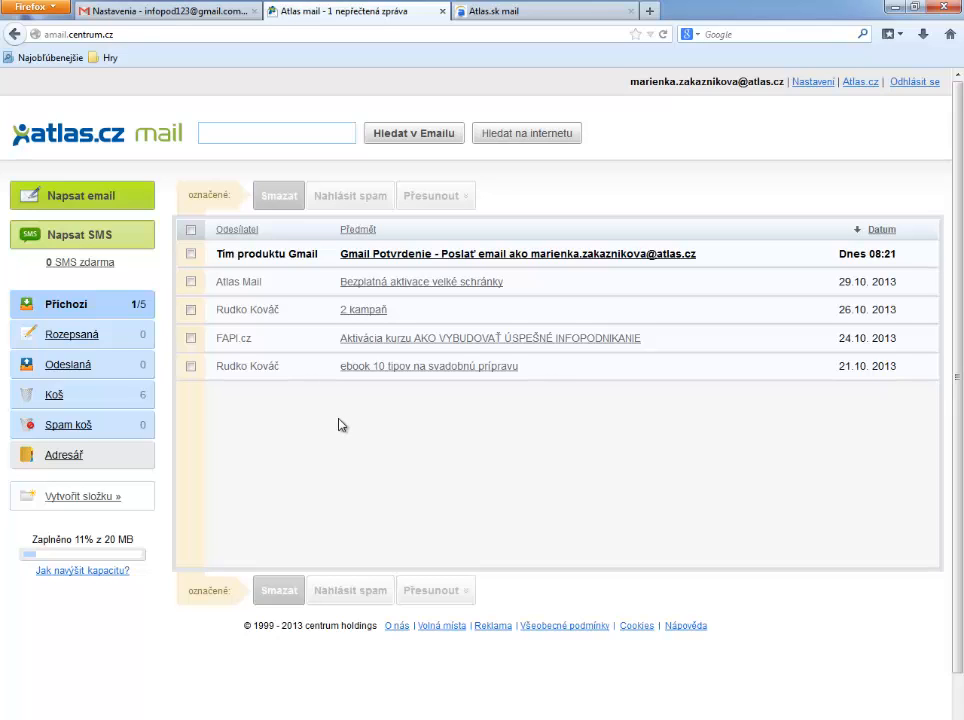
left_click(378, 258)
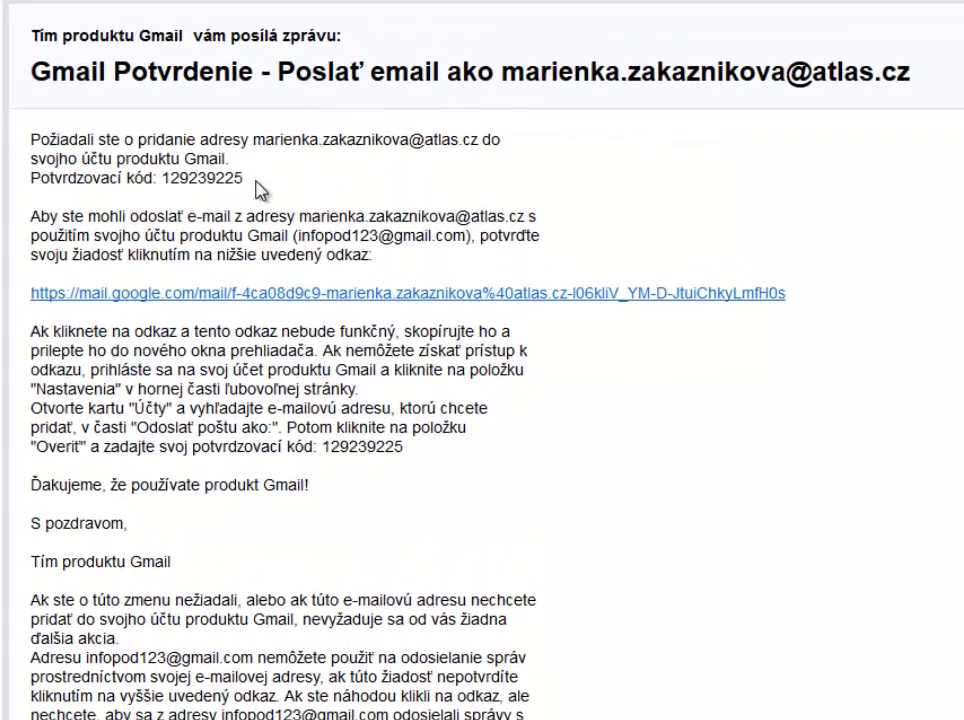
left_click_drag(333, 337, 322, 340)
left_click_drag(228, 183, 162, 178)
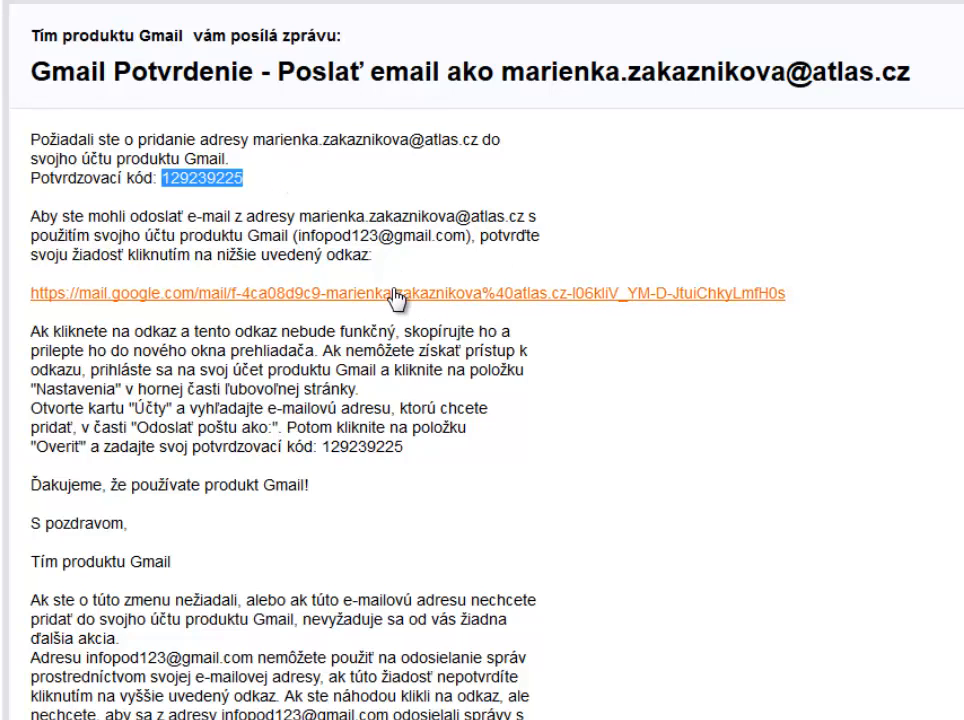
left_click(452, 299)
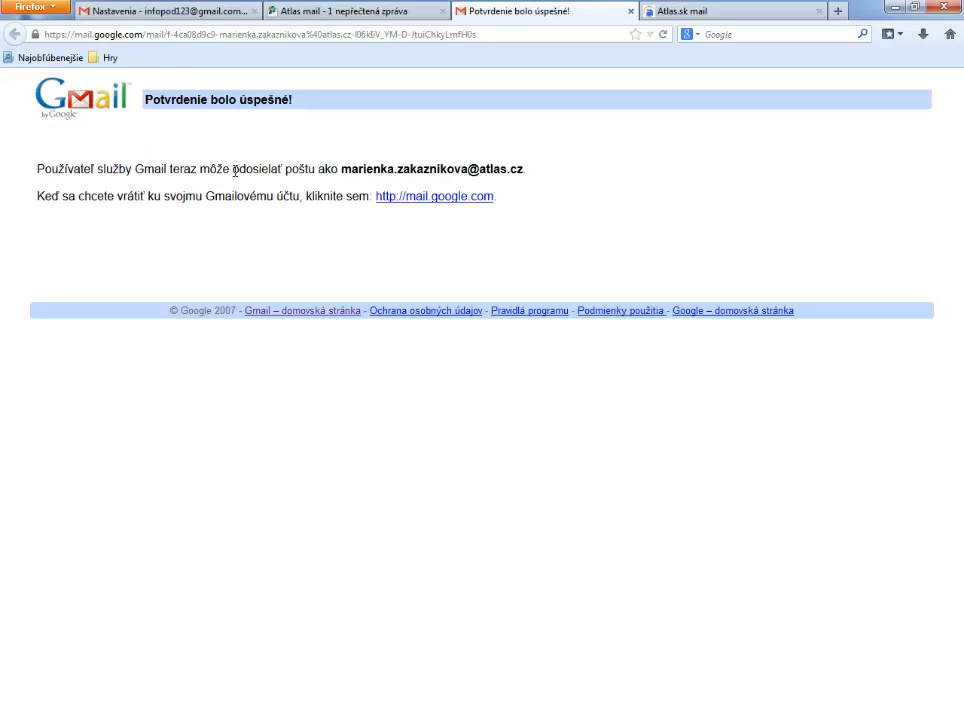
left_click_drag(235, 171, 529, 181)
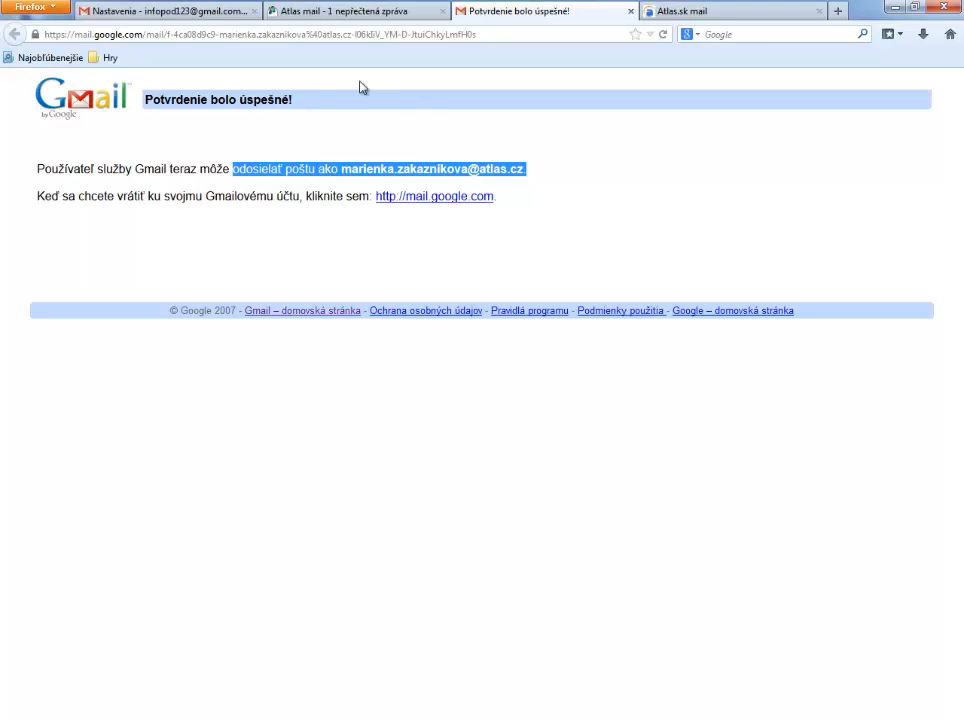
left_click(631, 12)
Step: Return to the Gmail inbox and open the account settings with the send-as addresses and reply options
key("ctrl+Page_Up")
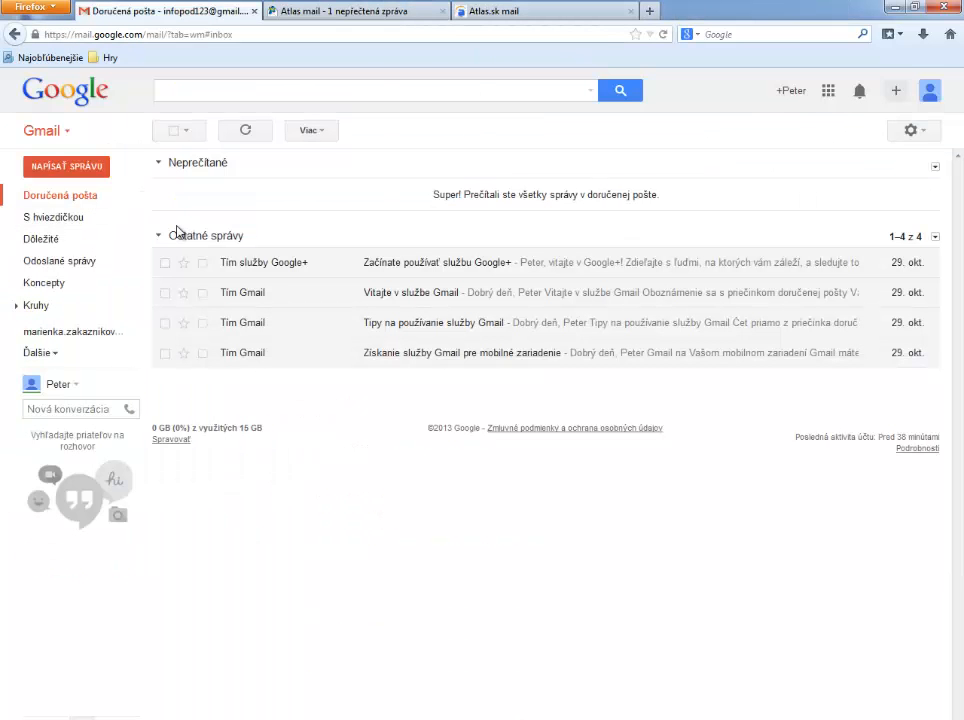
left_click(910, 131)
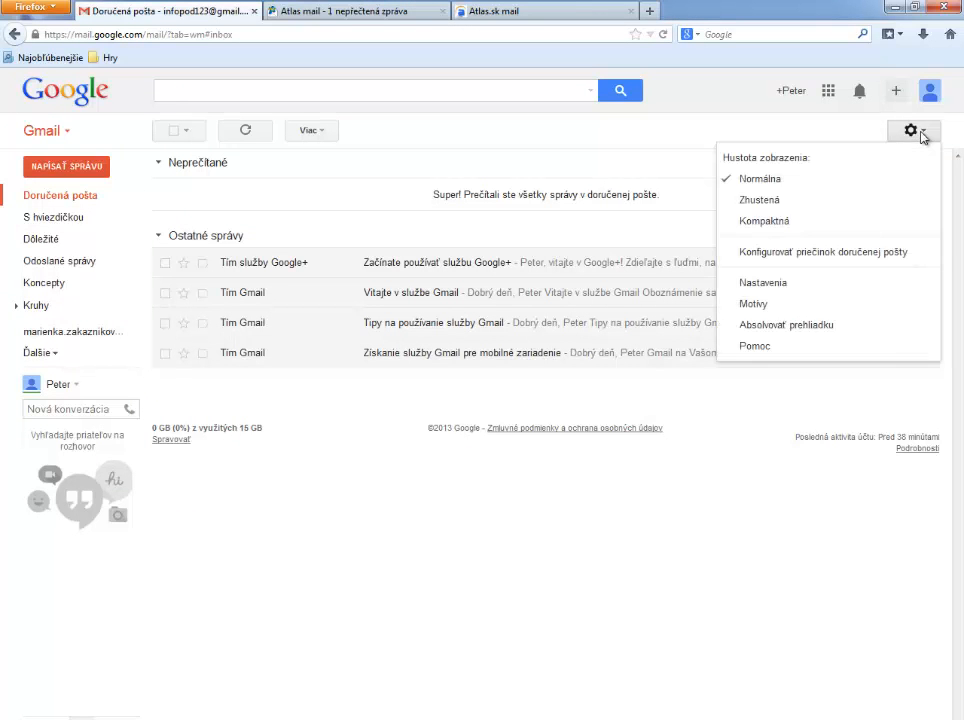
left_click(768, 284)
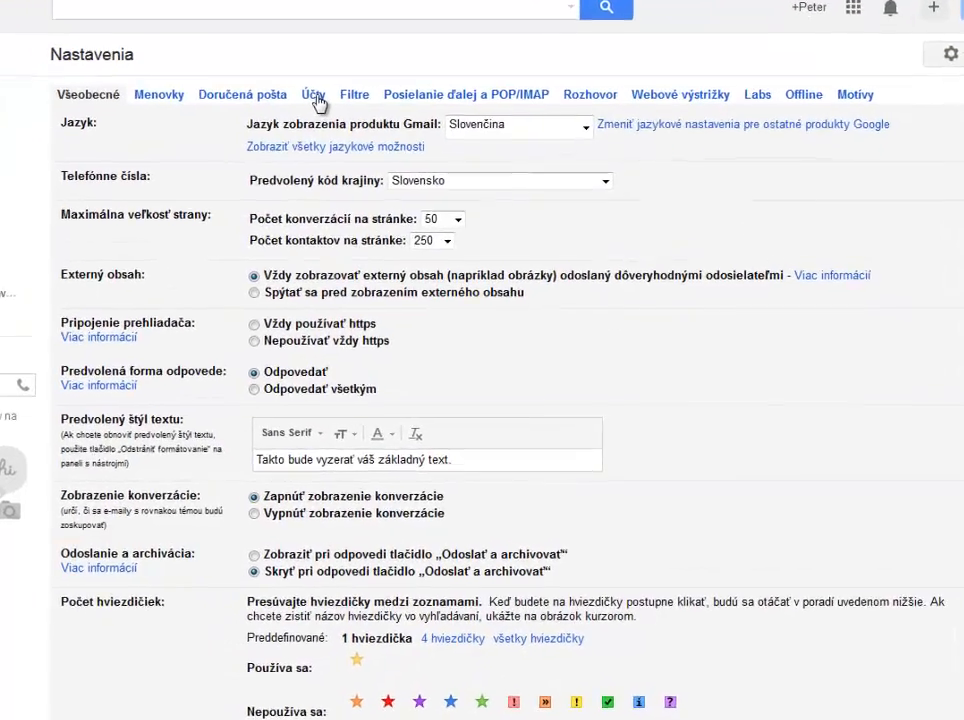
left_click(313, 95)
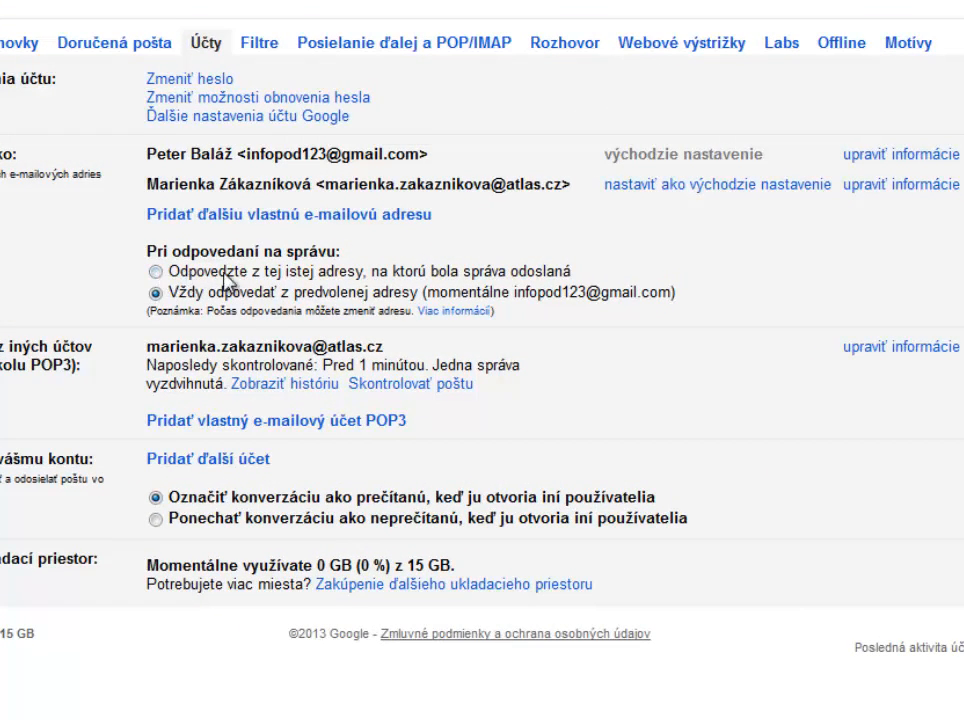
Step: Set replies to be sent from the same address the message was sent to, and return to the inbox
left_click_drag(182, 271, 562, 272)
left_click(155, 272)
left_click_drag(148, 187, 555, 192)
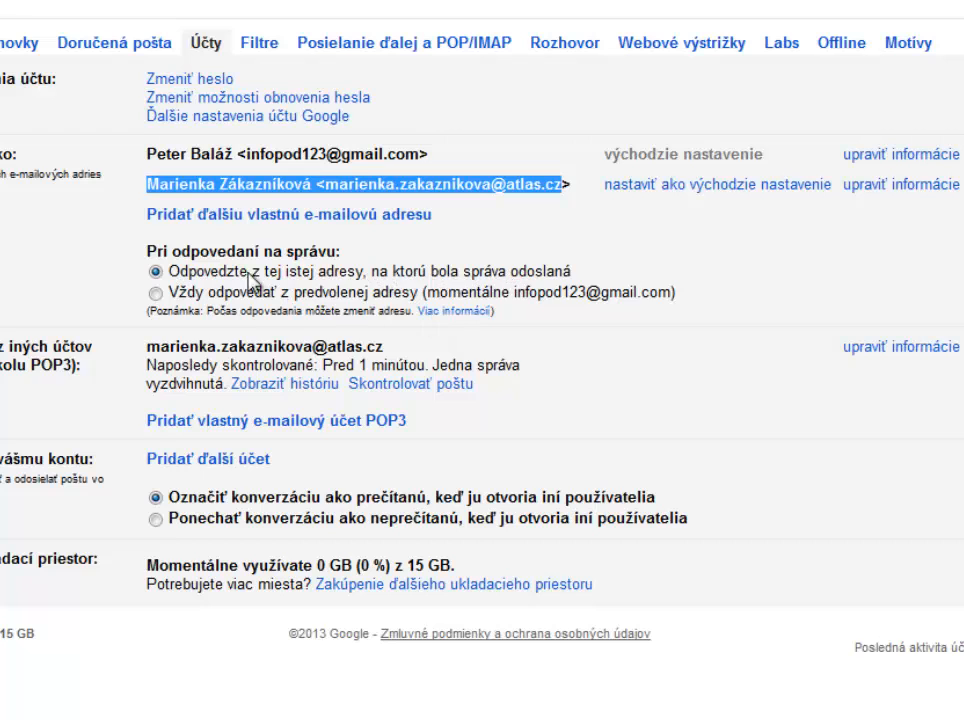
left_click(152, 282)
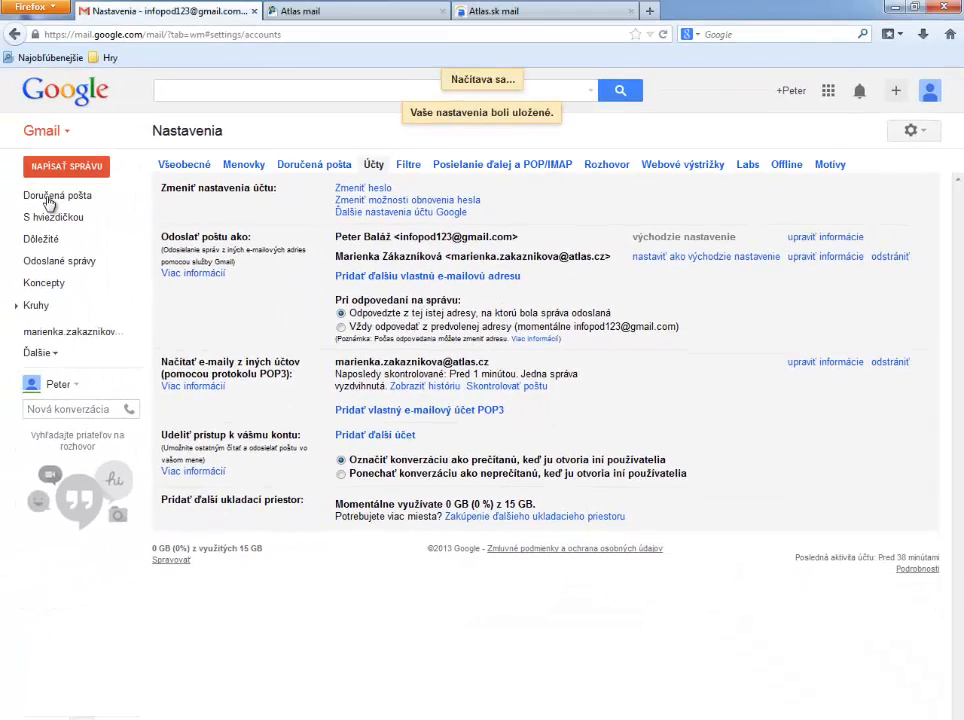
left_click(48, 199)
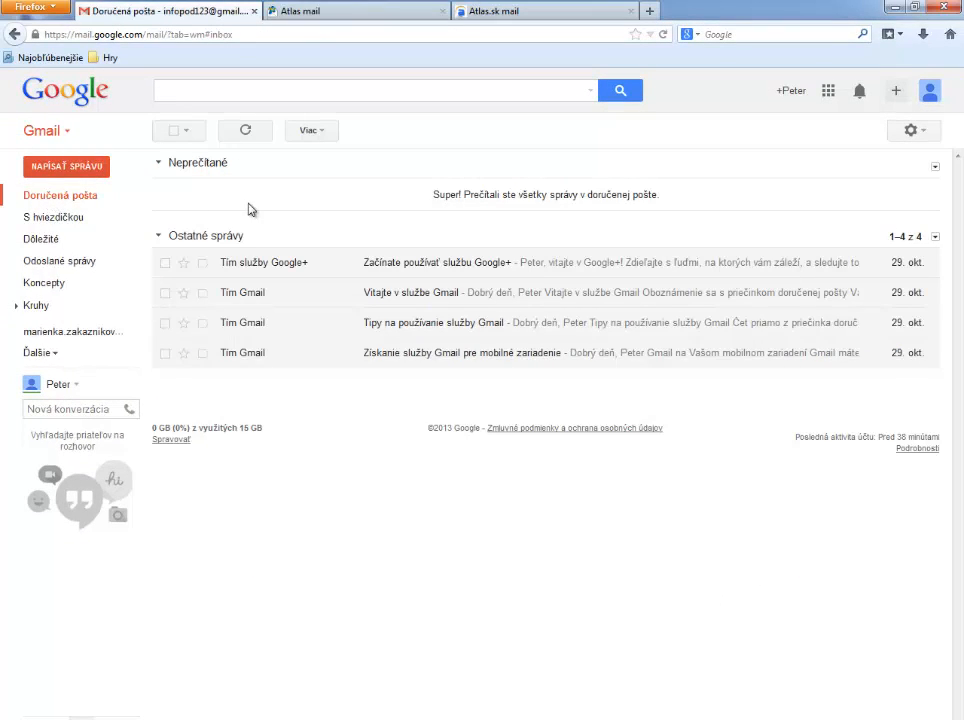
Step: Switch to the Atlas.sk mailbox and send the Atlas.cz address a test message with "skúška" as both subject and body
left_click(548, 17)
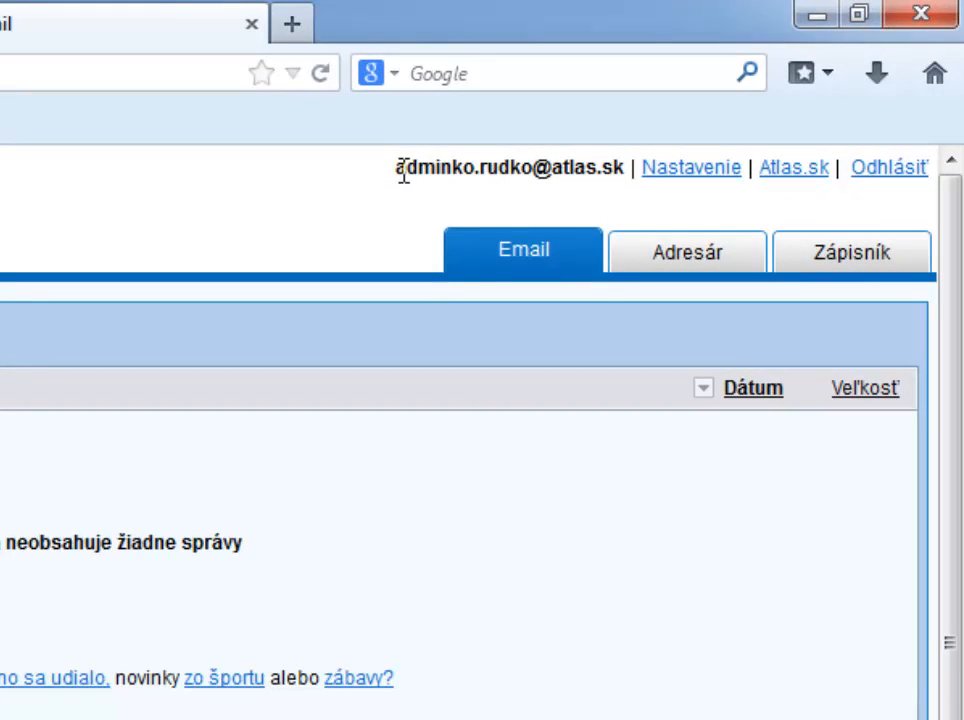
left_click_drag(398, 172, 626, 183)
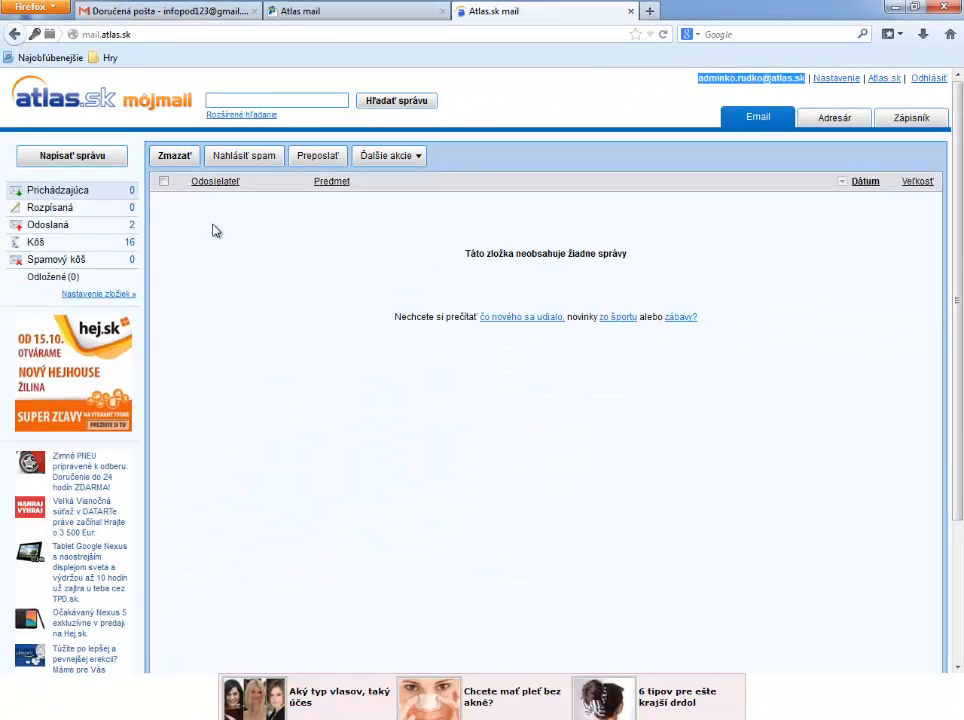
left_click(84, 157)
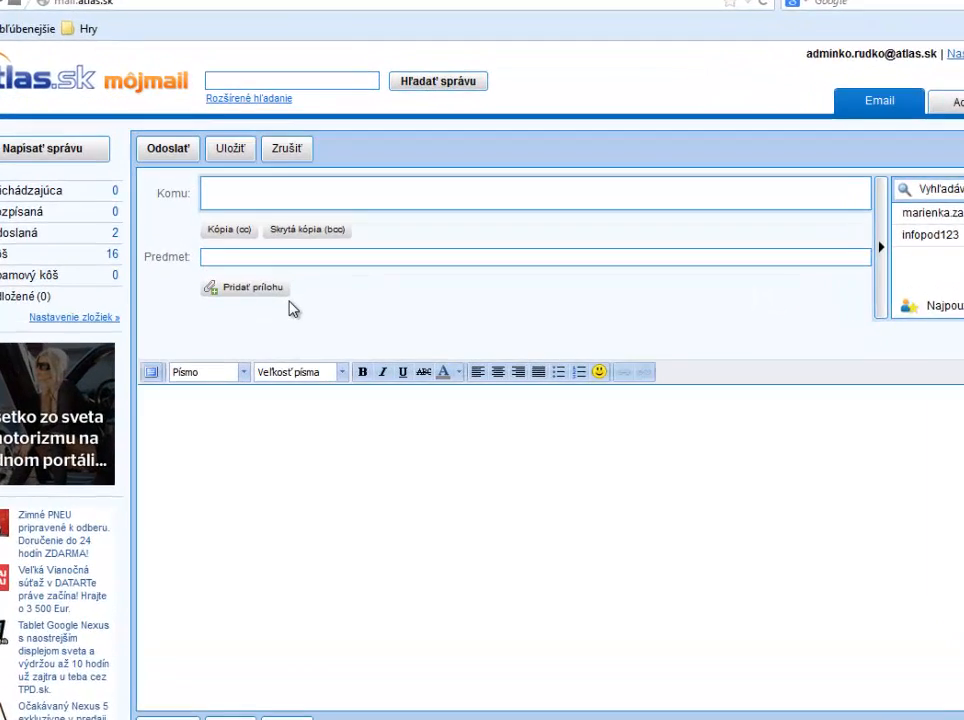
type("ma")
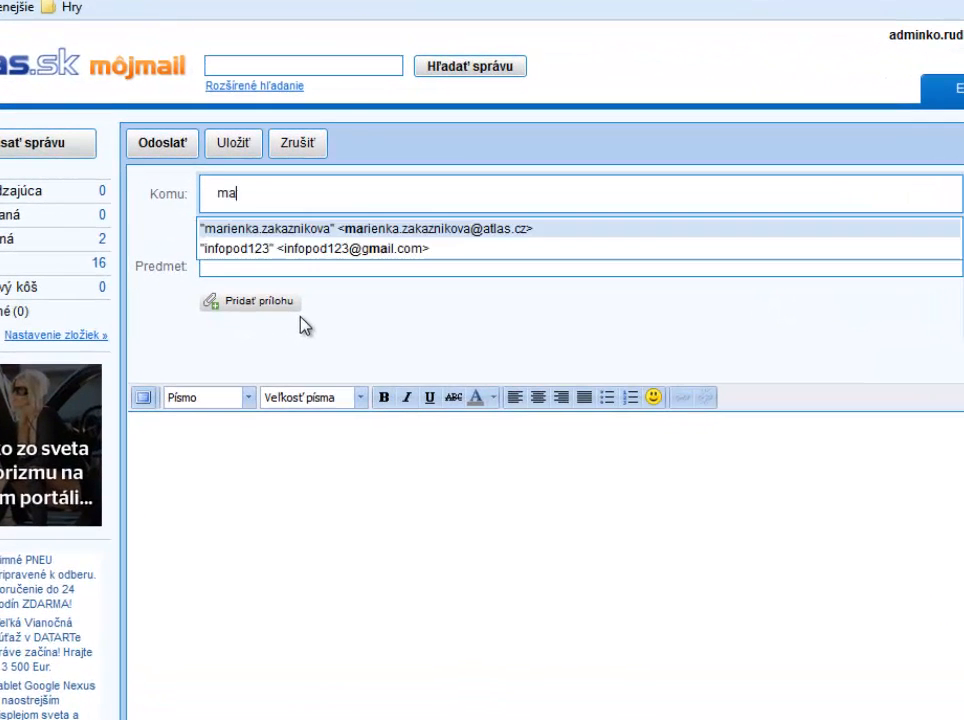
left_click(310, 229)
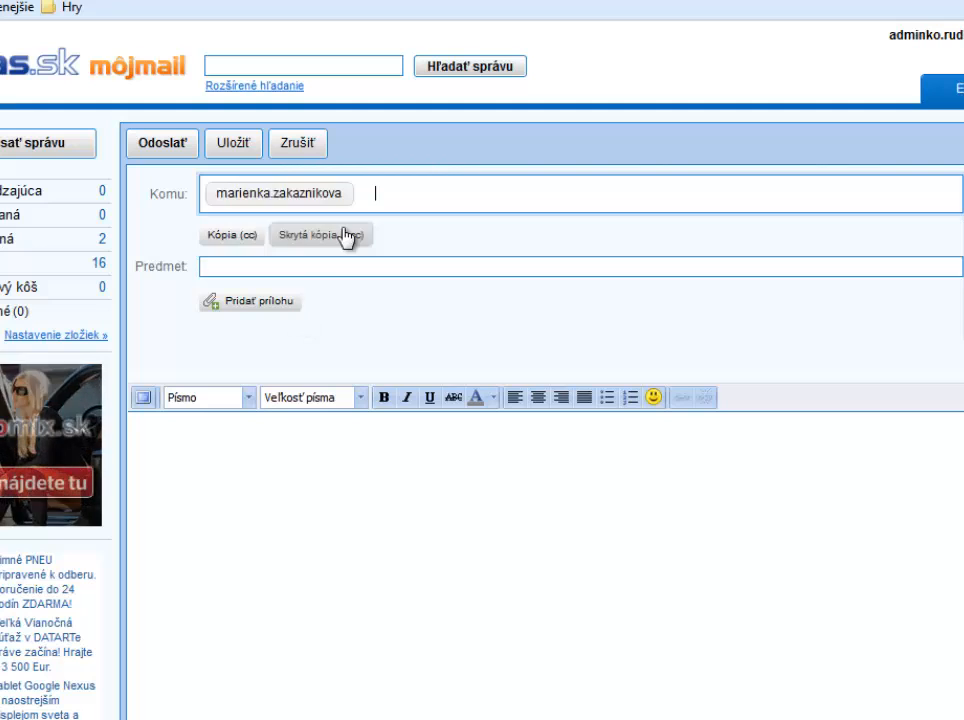
left_click(266, 265)
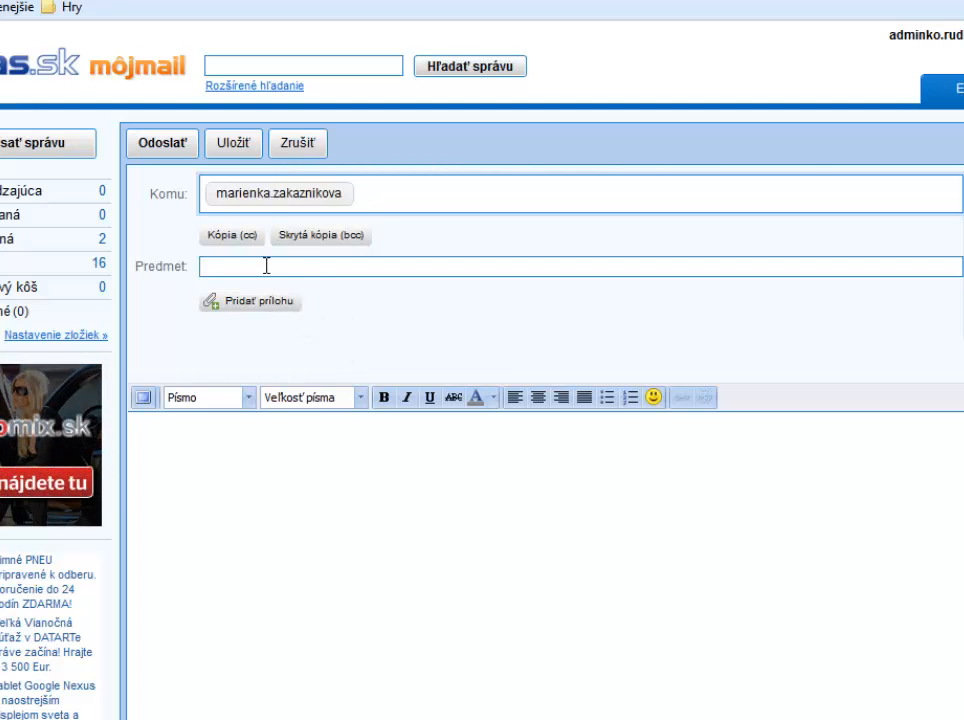
type("sku")
key("BackSpace")
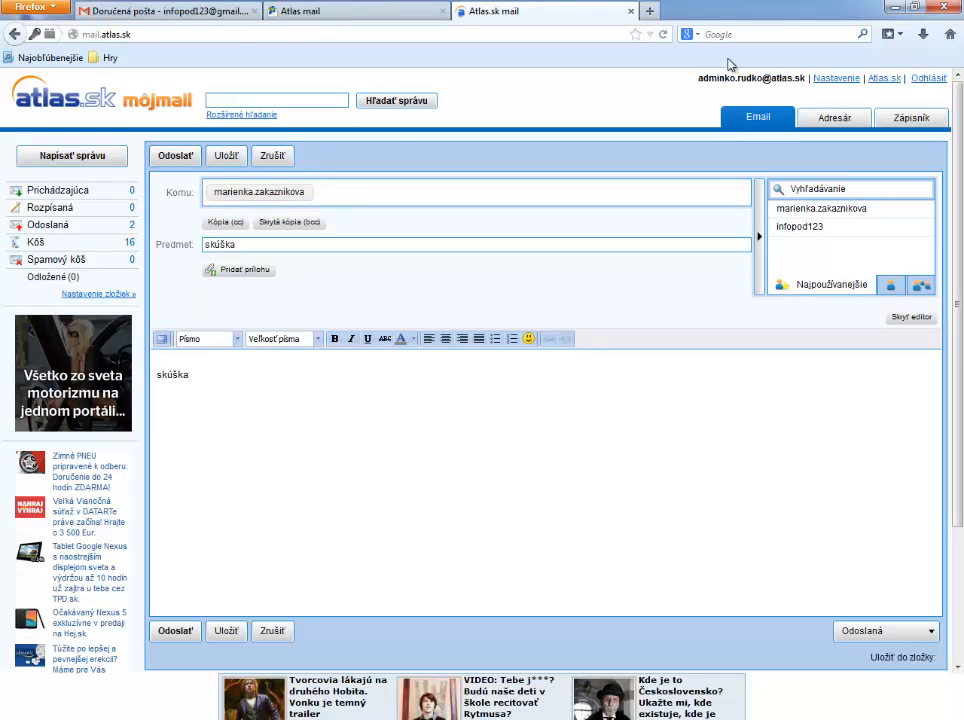
left_click(176, 158)
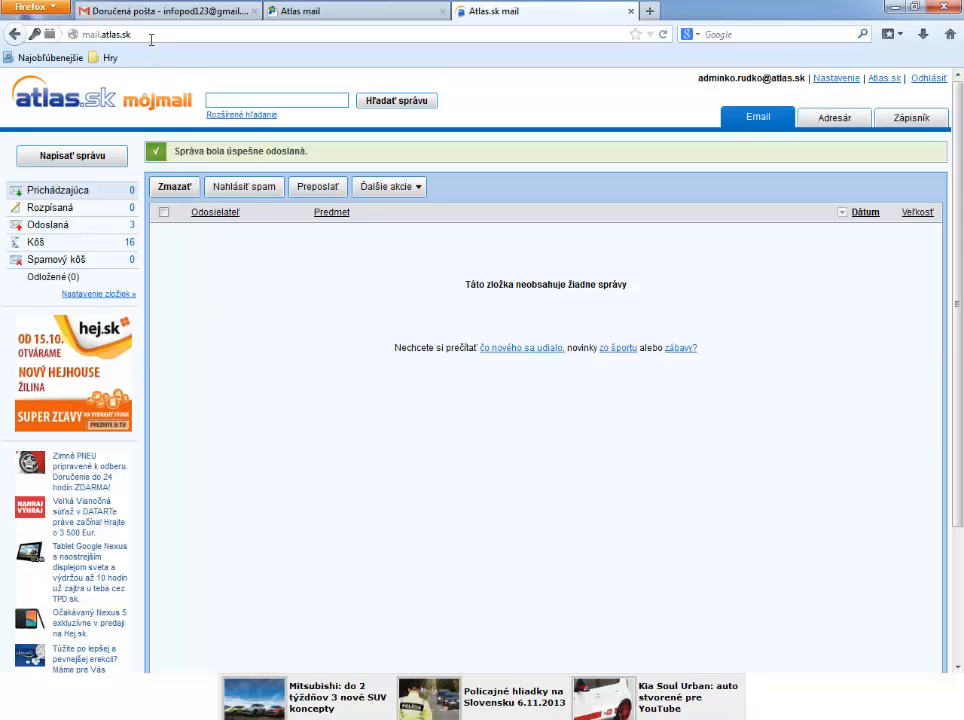
Step: Return to the Gmail inbox and change the colour of the Atlas.cz mailbox label to orange
left_click(137, 12)
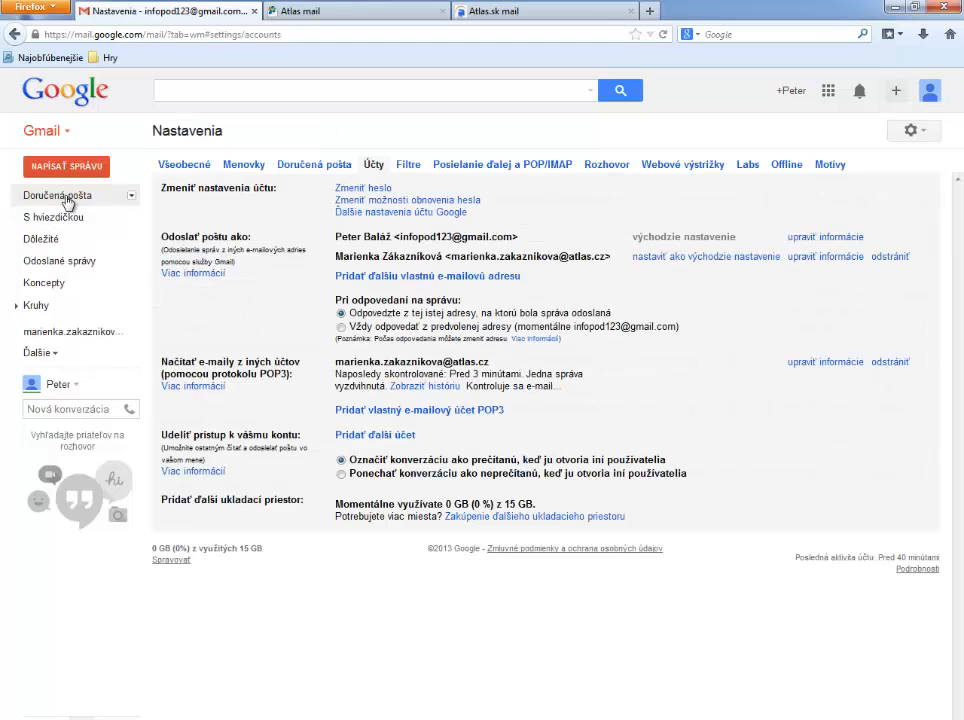
left_click(66, 200)
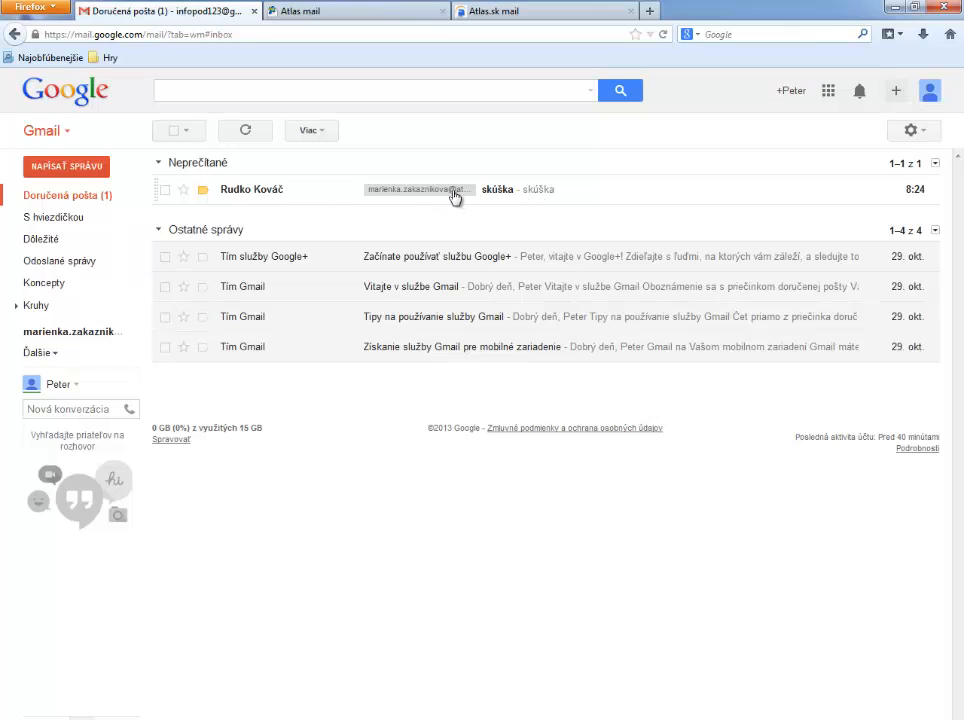
left_click(131, 332)
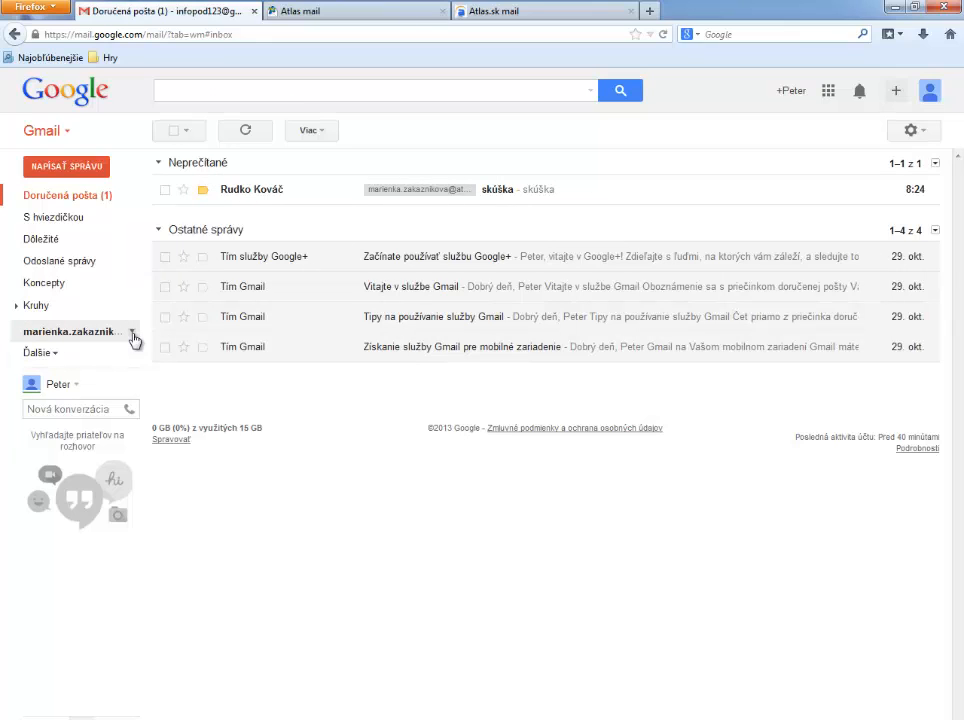
left_click(132, 334)
mouse_move(263, 351)
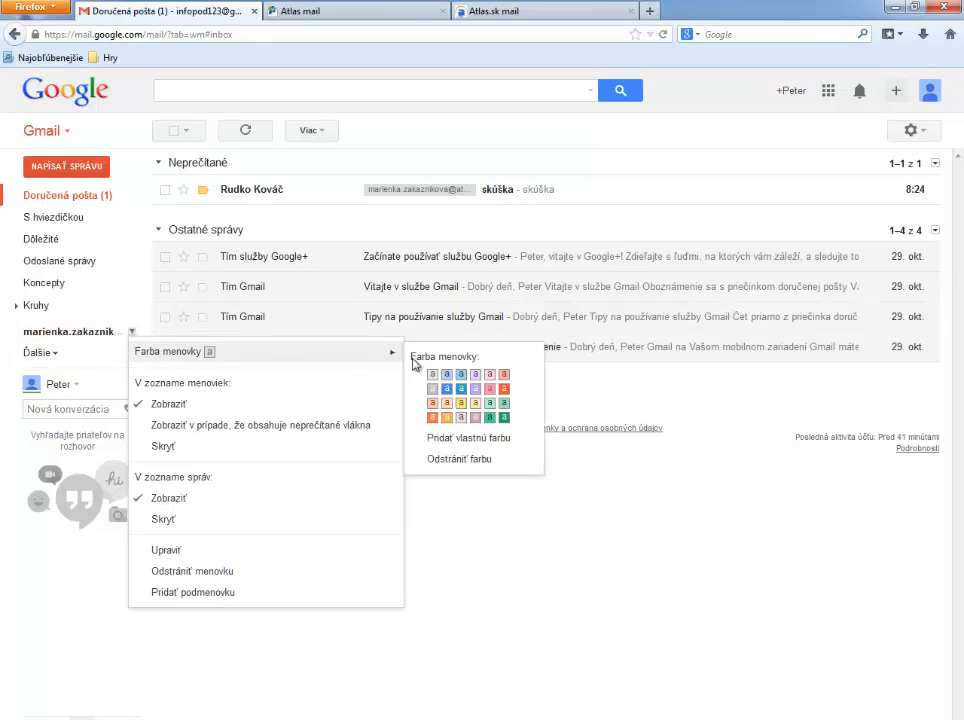
left_click(449, 418)
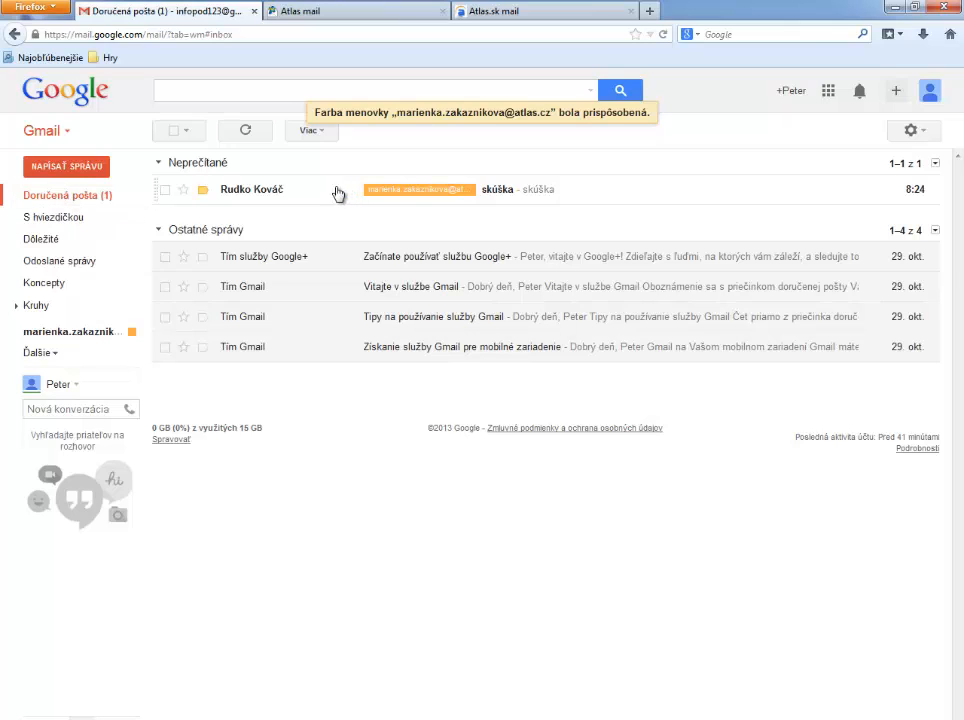
Step: Open the "skúška" message, start a reply and review the available sender addresses, keeping the Atlas.cz address
left_click(256, 192)
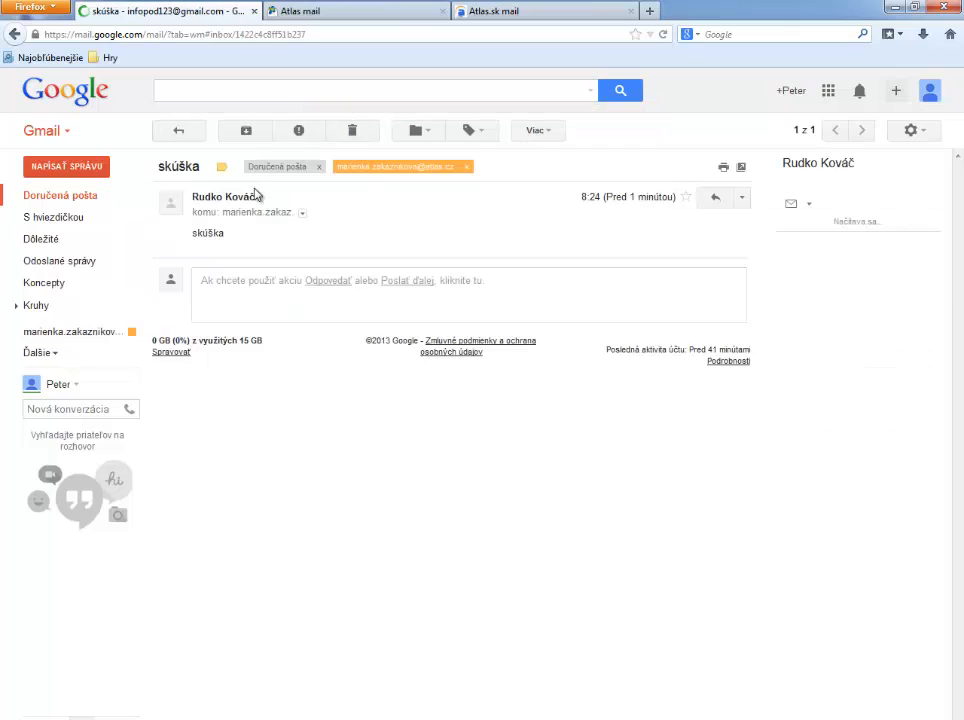
left_click(716, 199)
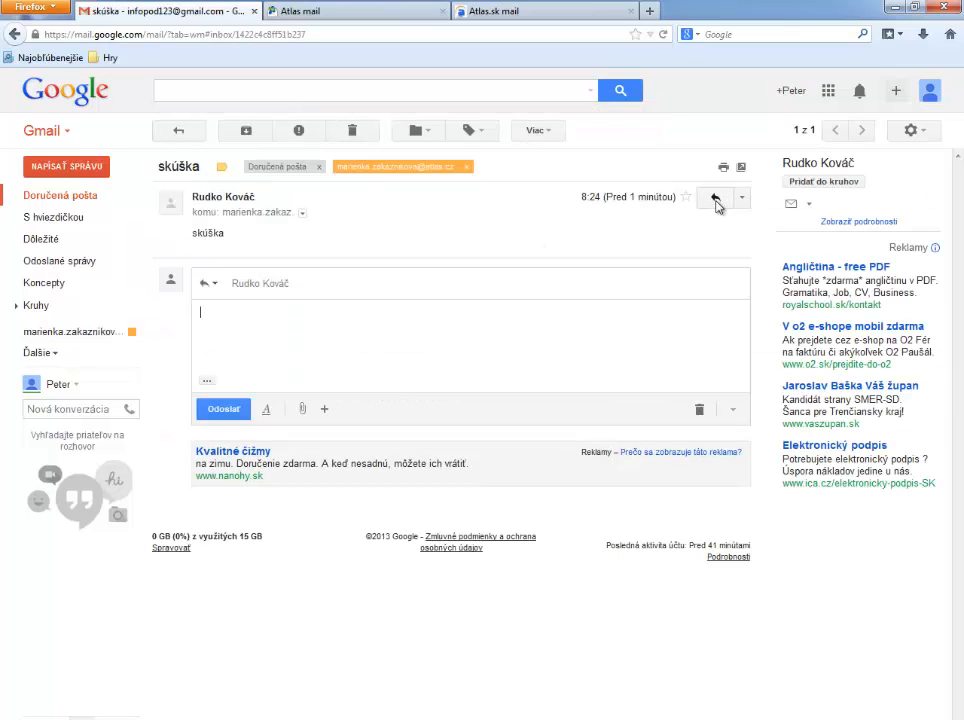
left_click(288, 283)
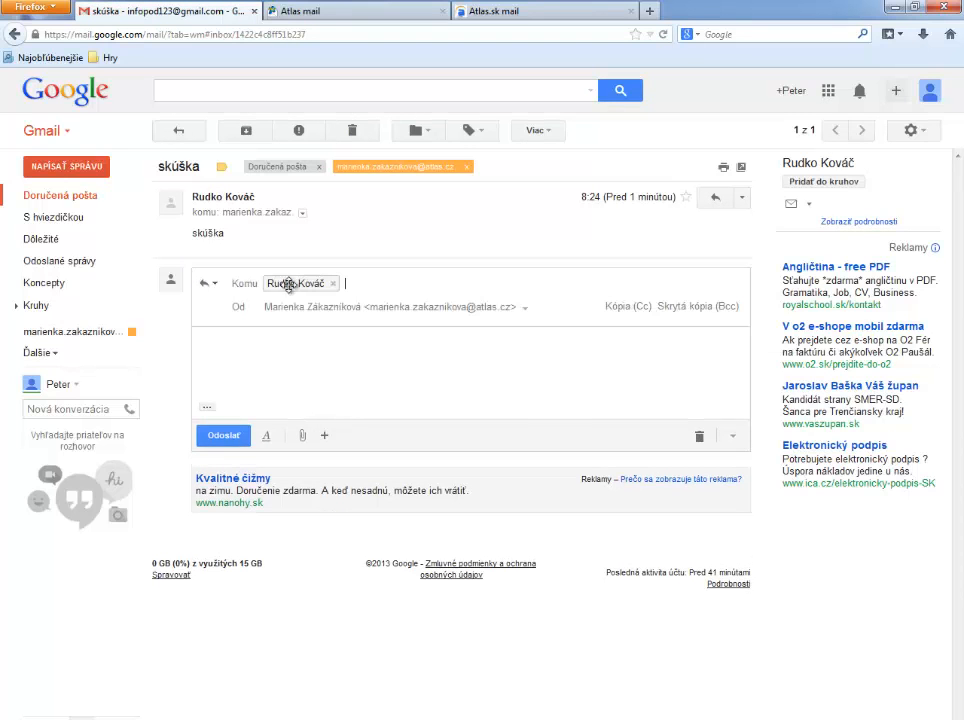
left_click(525, 310)
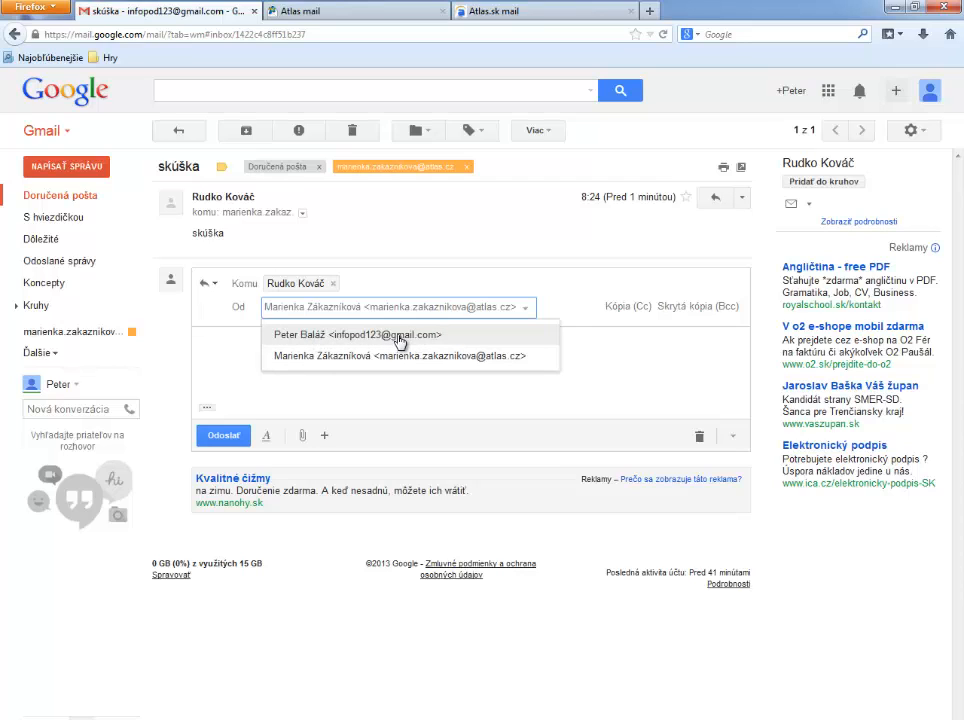
left_click(575, 318)
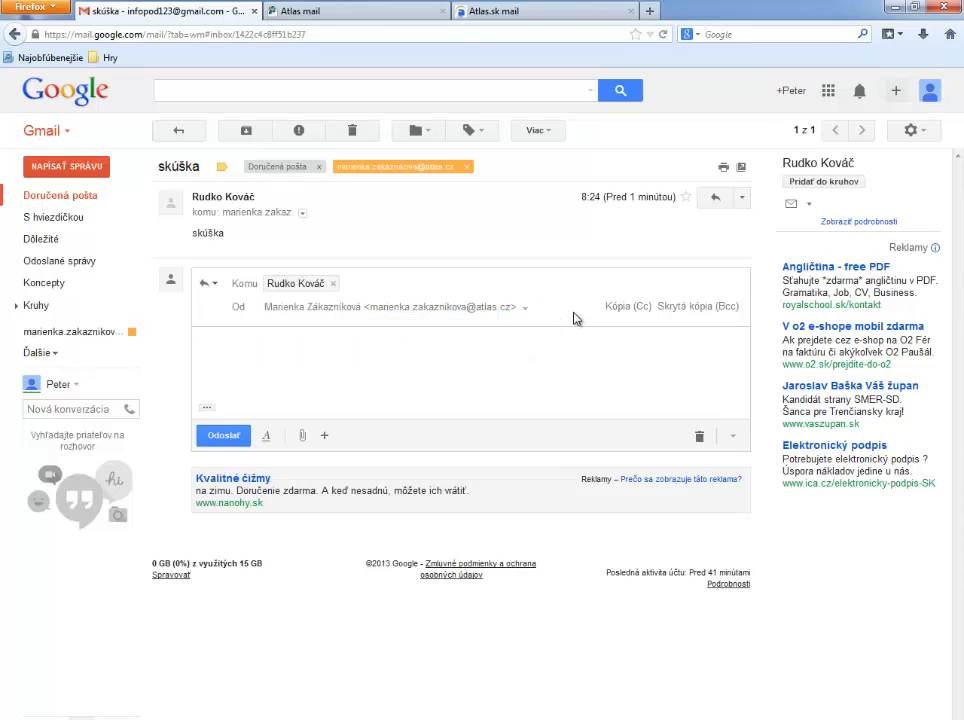
Step: Write "ahoj. všetko je ok" as the reply text and send the reply
left_click(292, 336)
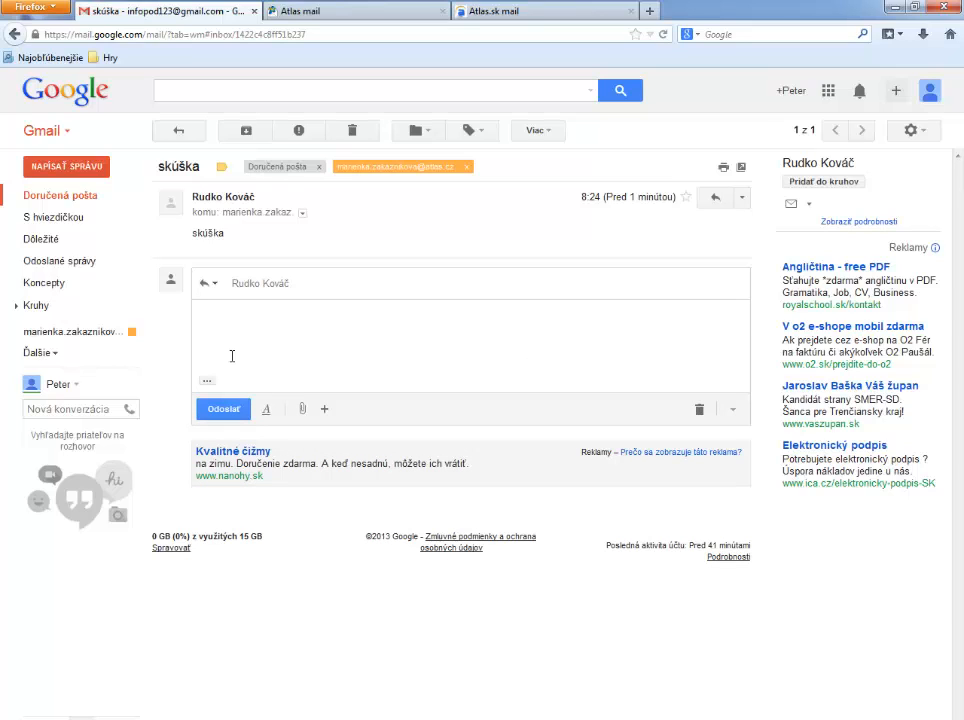
type("ahoj, všetko je ok")
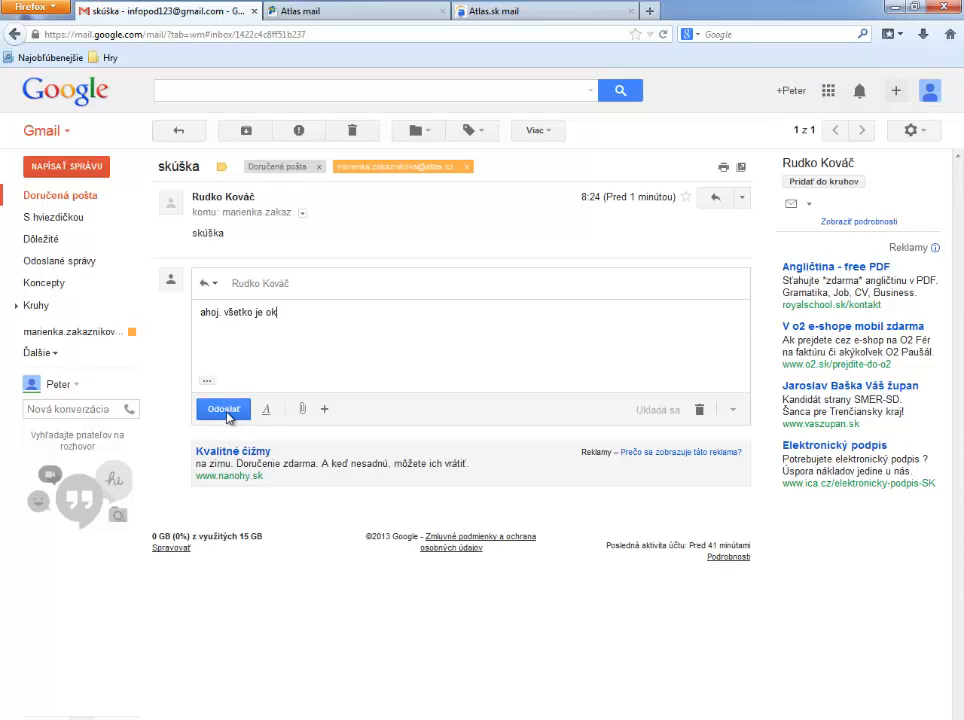
left_click(225, 412)
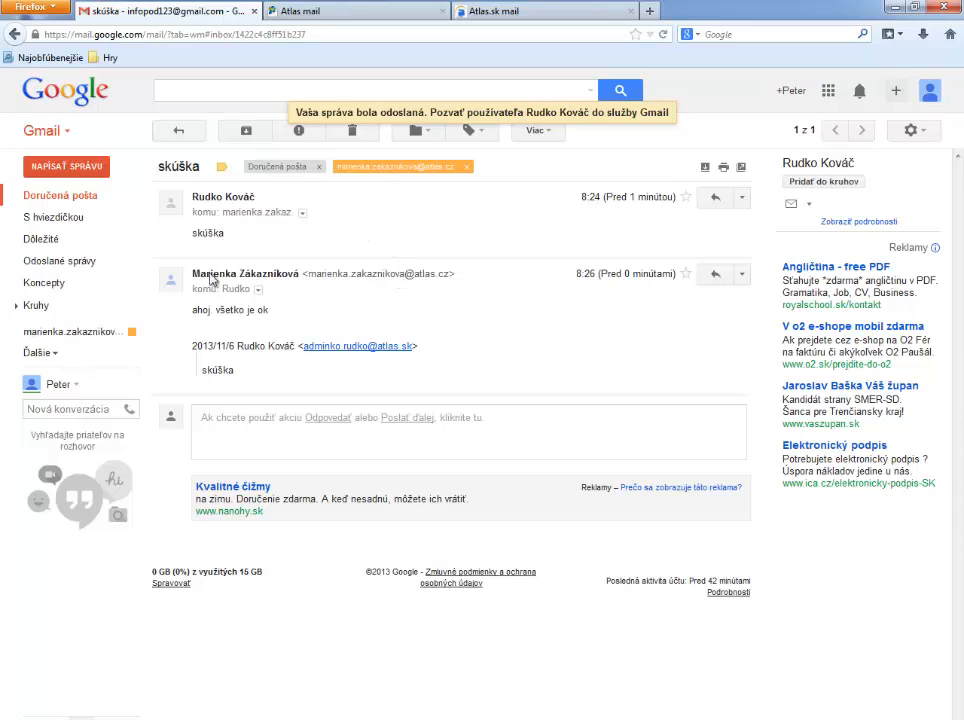
Step: Open the "Re: skúška" reply in the Atlas.sk mailbox to check its sender and text, and return to Gmail
left_click(542, 12)
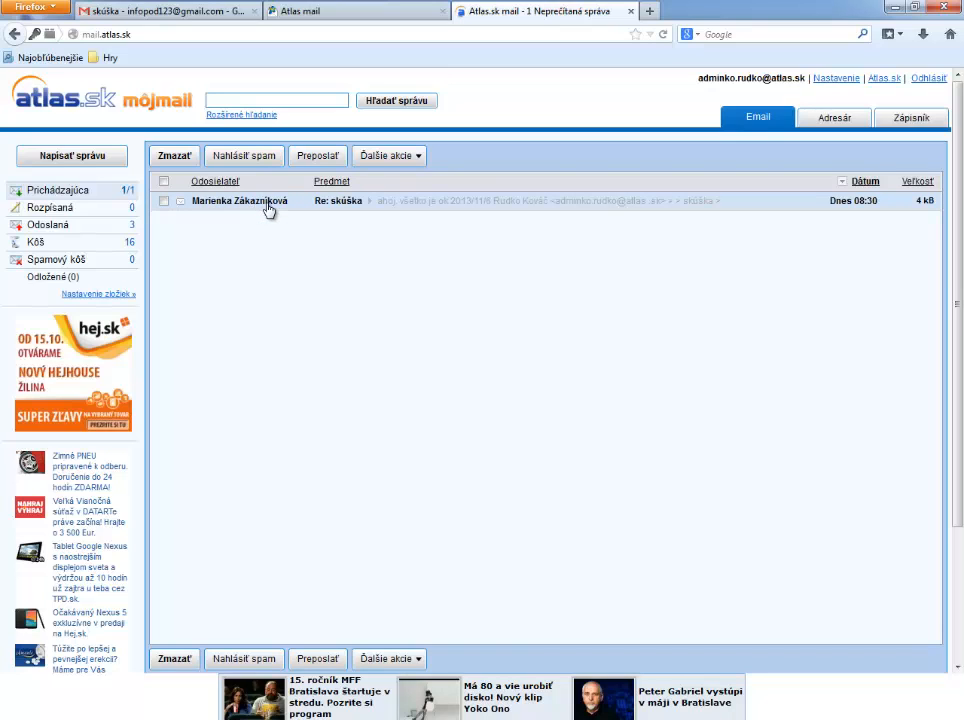
left_click(357, 206)
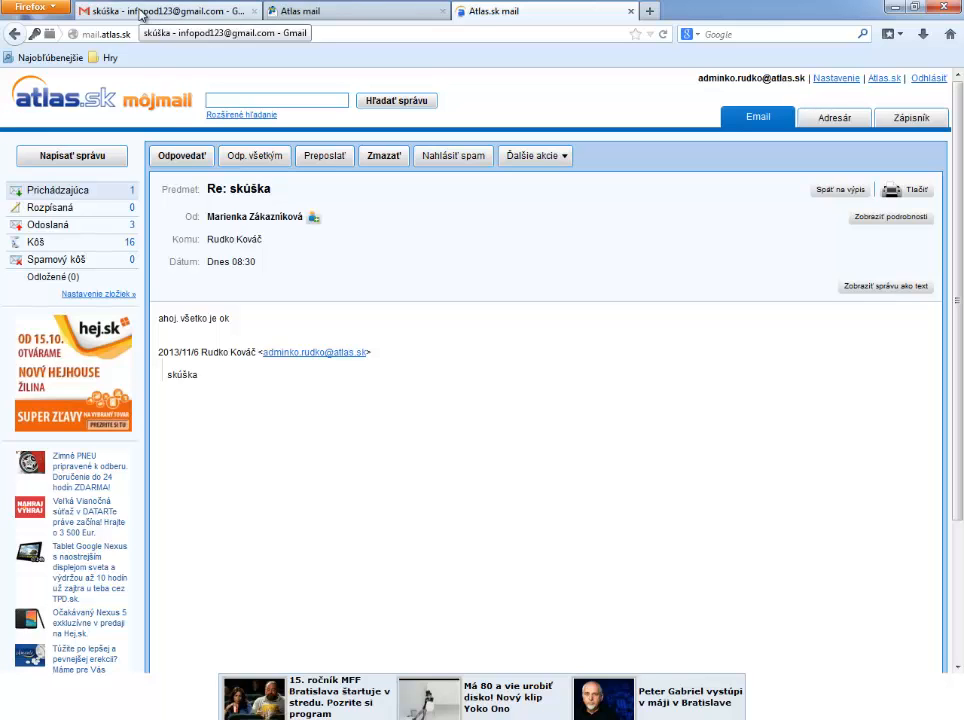
left_click(141, 14)
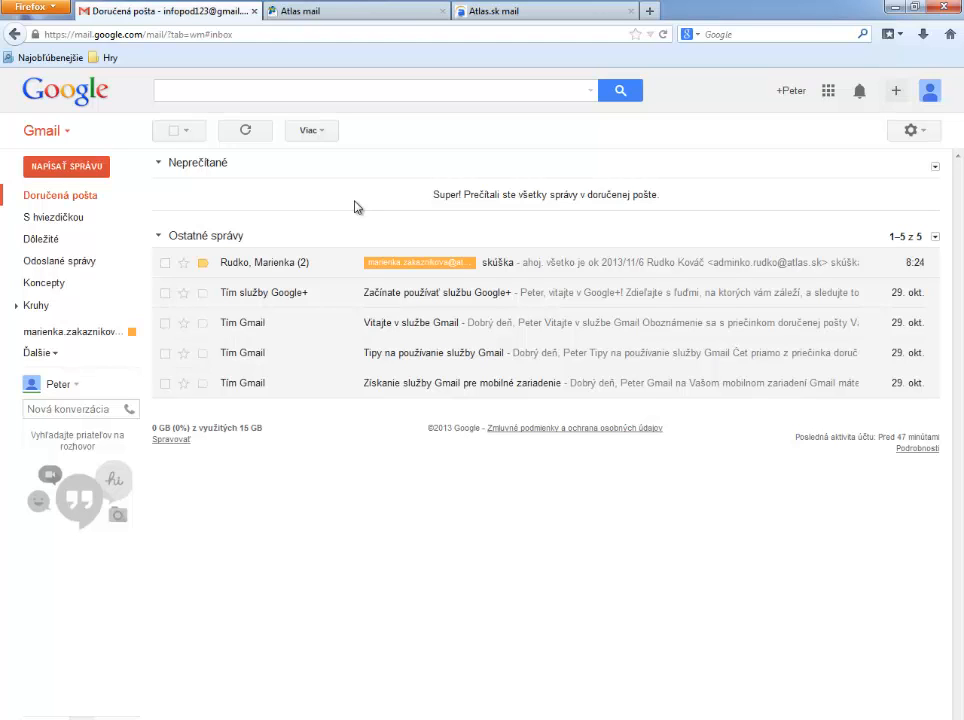
Step: Copy the mailbox's own e-mail address from the Atlas.sk page header
left_click(480, 12)
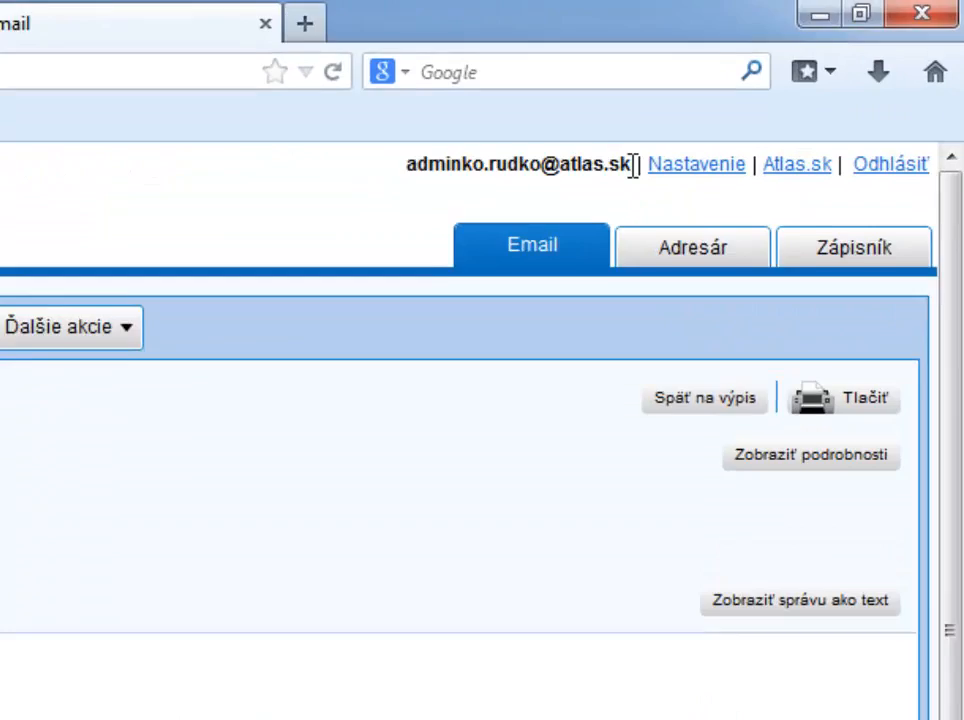
left_click_drag(760, 101, 628, 103)
key("ctrl+c")
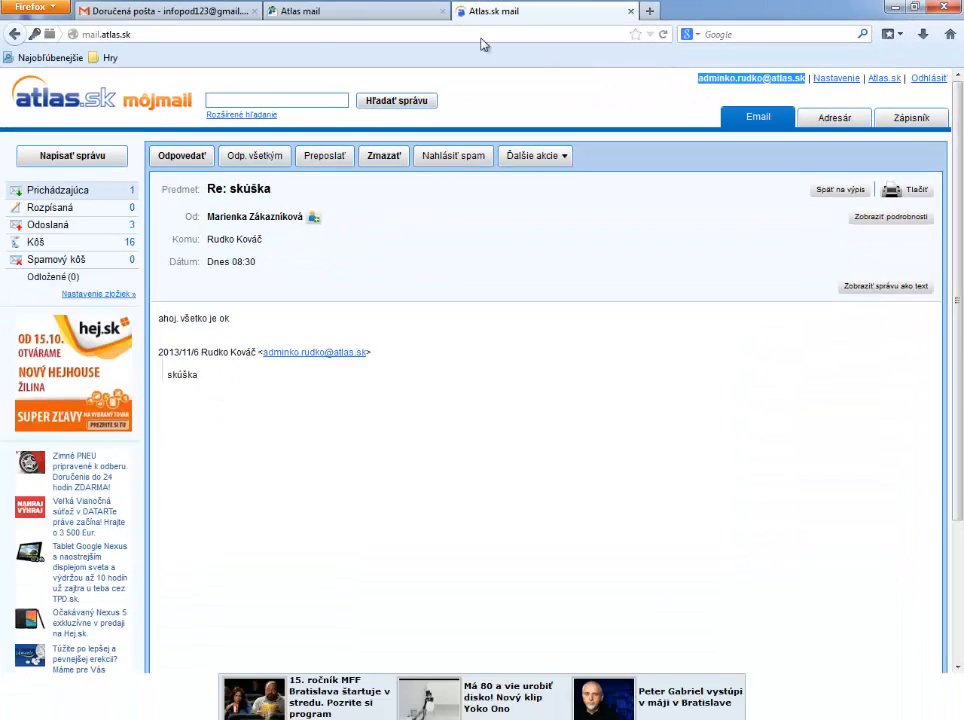
left_click(209, 12)
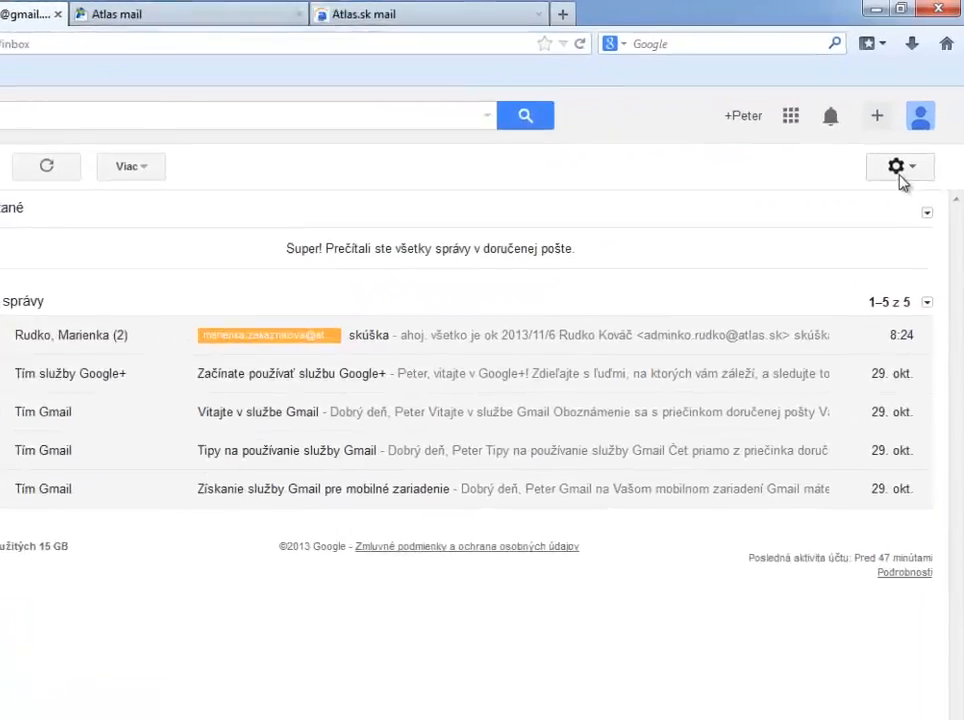
left_click(897, 172)
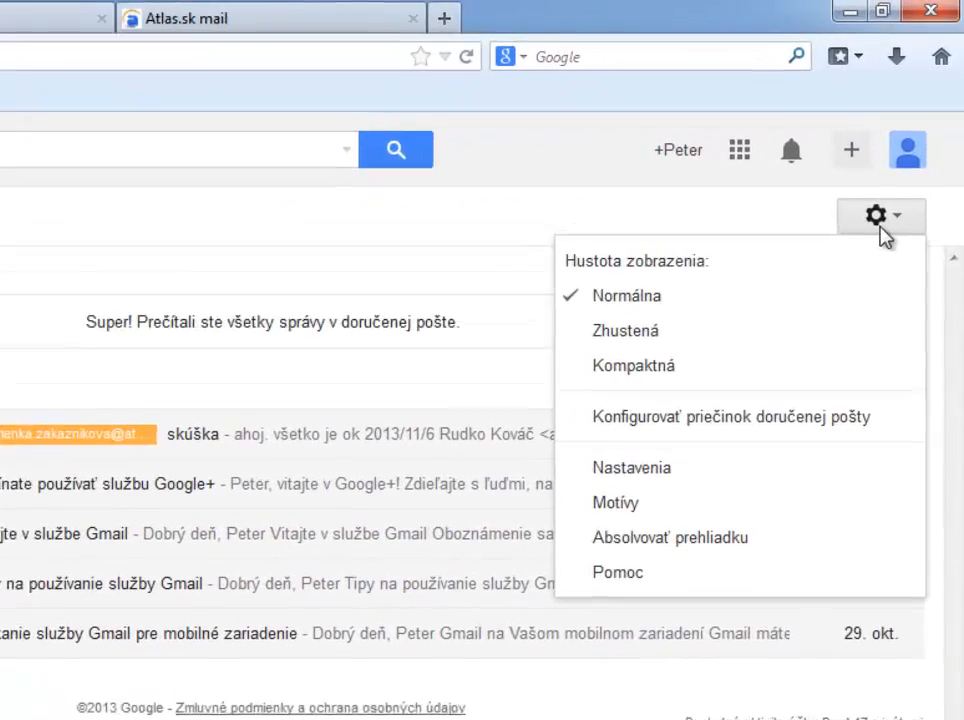
left_click(702, 366)
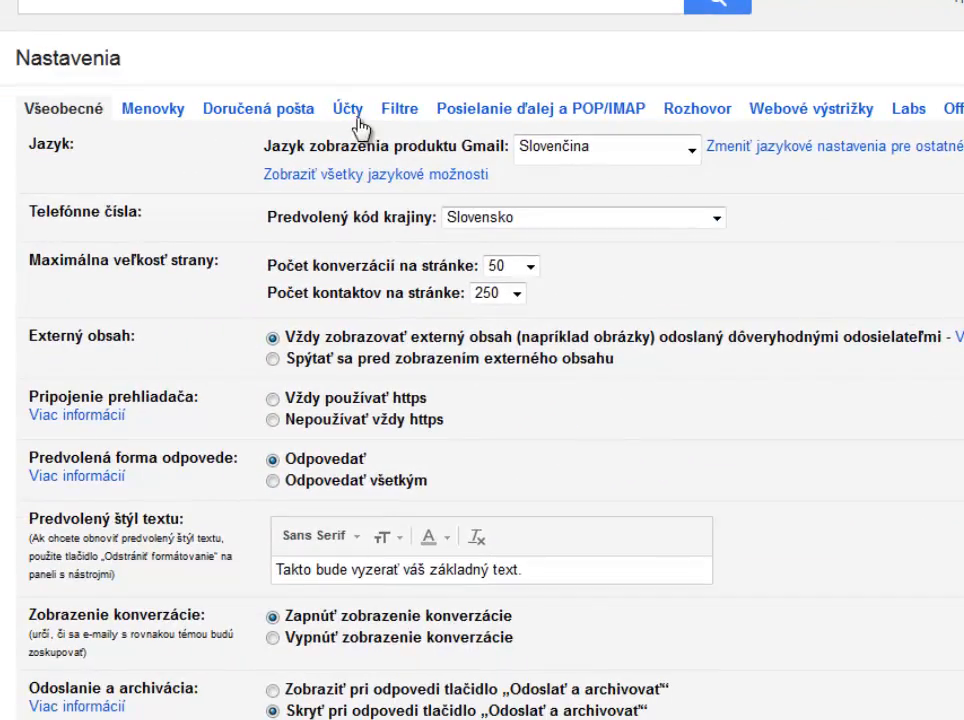
left_click(347, 107)
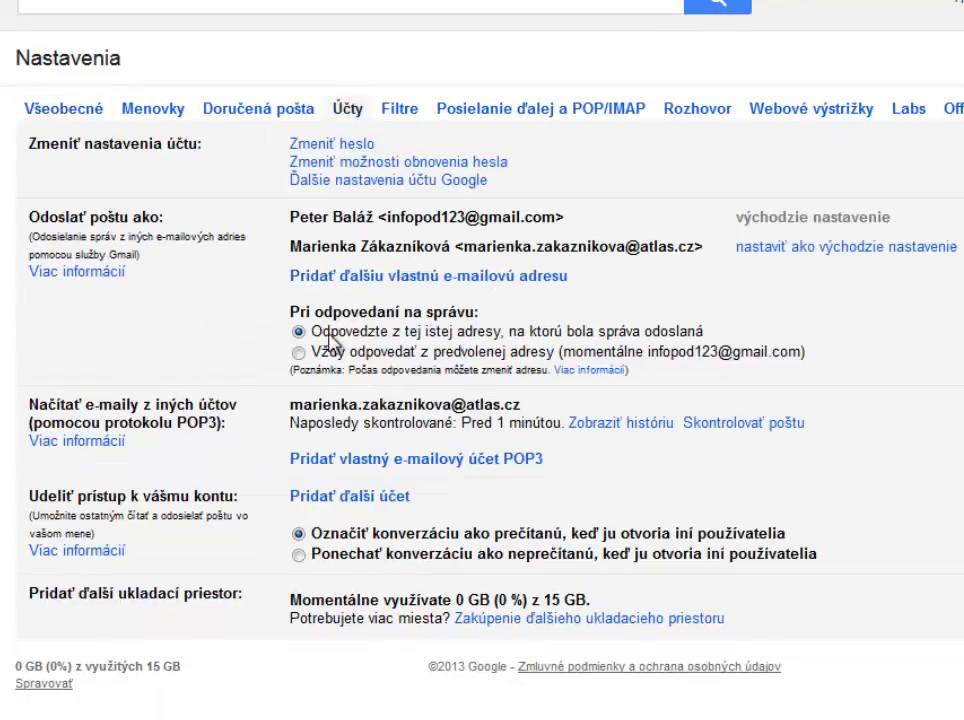
left_click(398, 462)
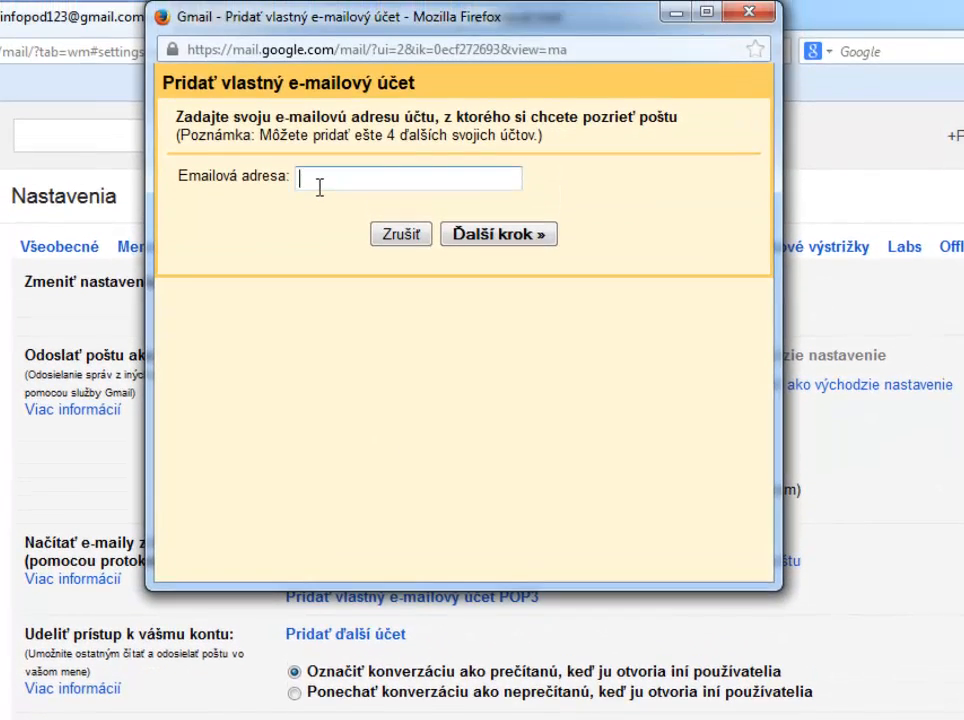
key("ctrl+v")
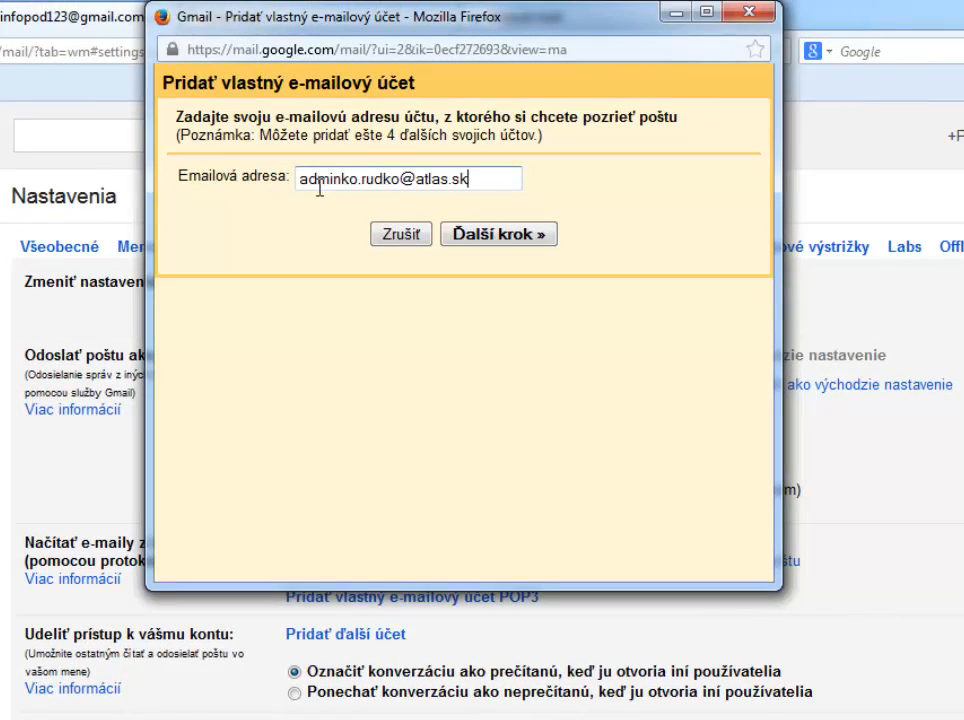
left_click(503, 236)
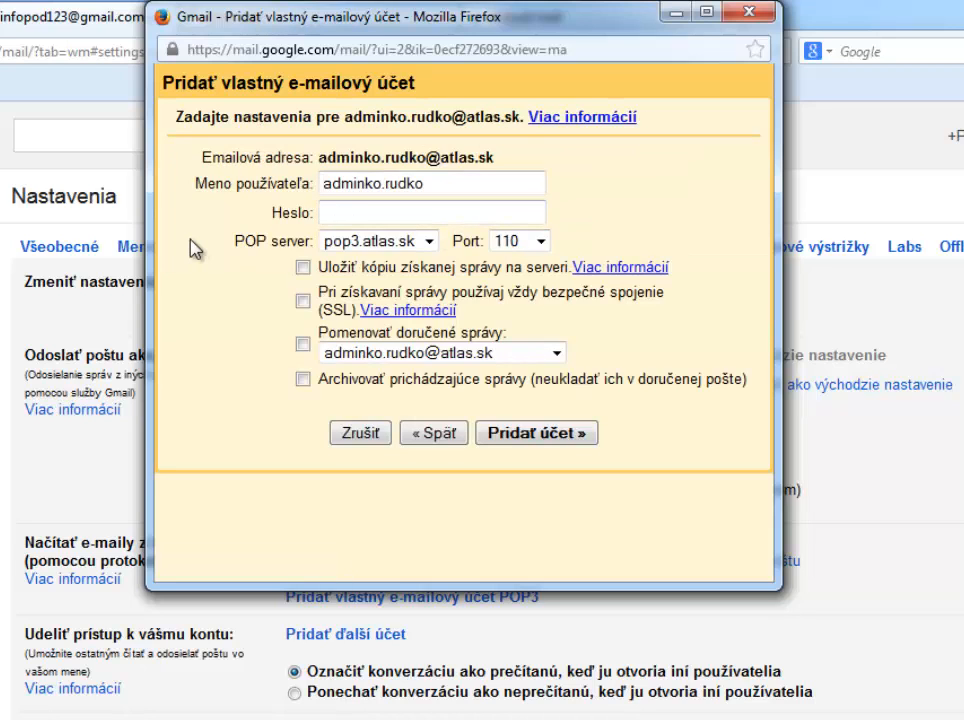
Step: Enter the Atlas.sk mailbox password, turn on labelling of incoming messages with its address, and add the account
type("••••••")
left_click_drag(508, 162, 322, 152)
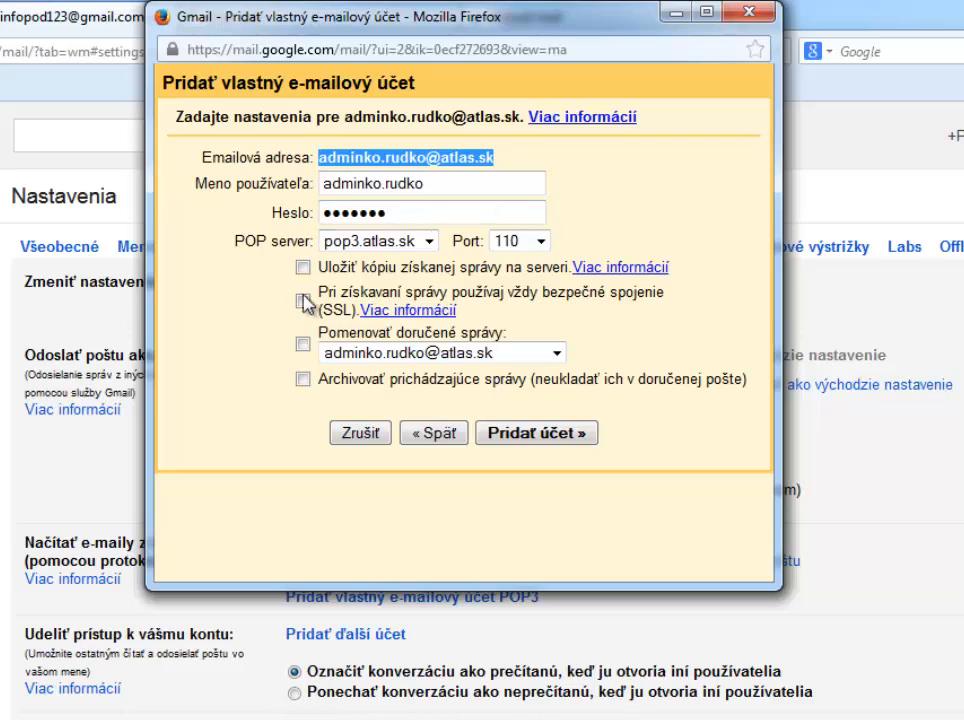
left_click(304, 345)
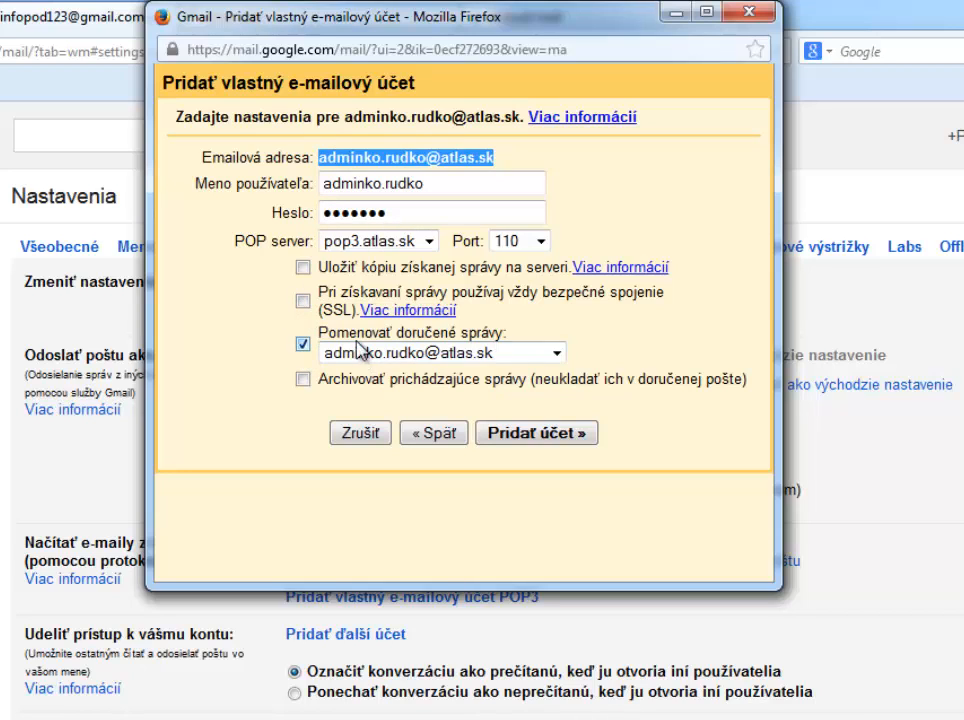
left_click(527, 437)
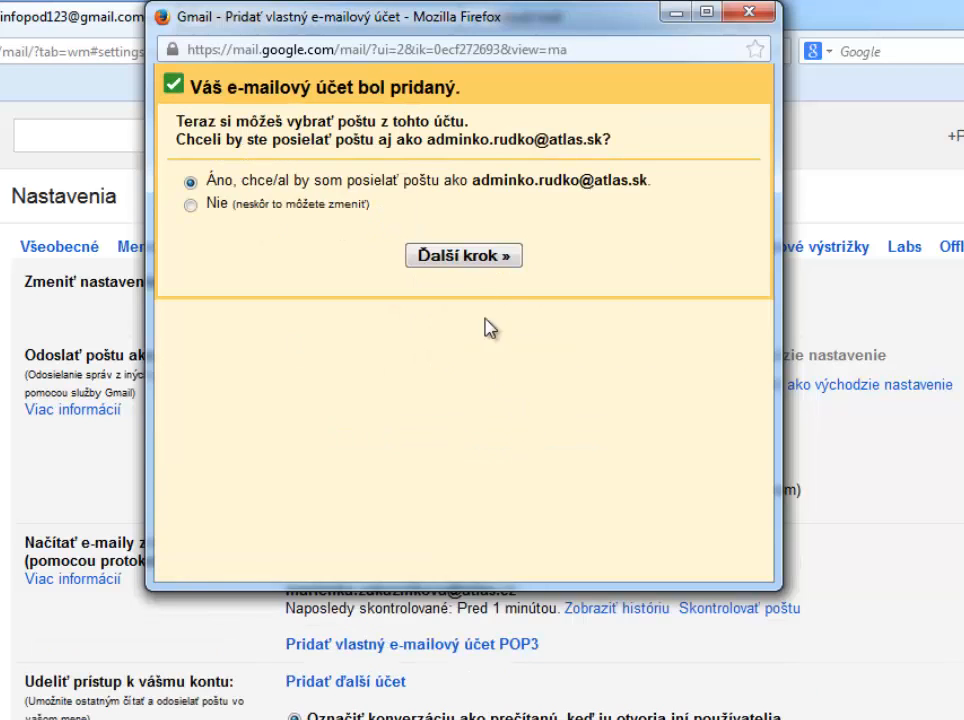
Step: Set up sending mail as the Atlas.sk address with the sender's name, through Gmail's servers, and request the verification e-mail
left_click(420, 258)
type("Rud")
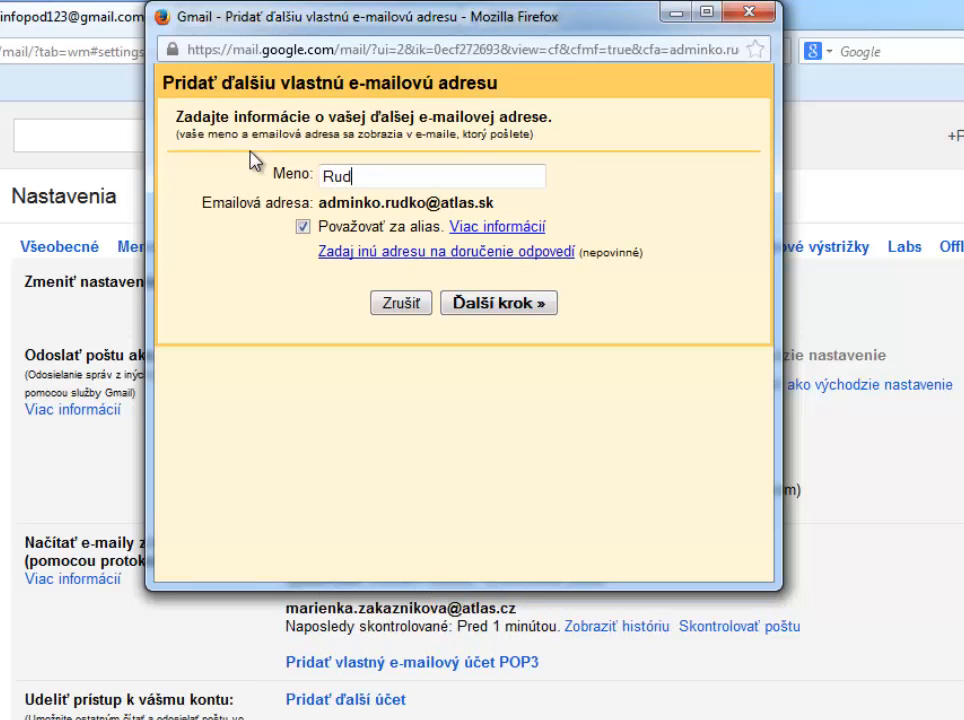
type("koAdminko")
left_click(369, 177)
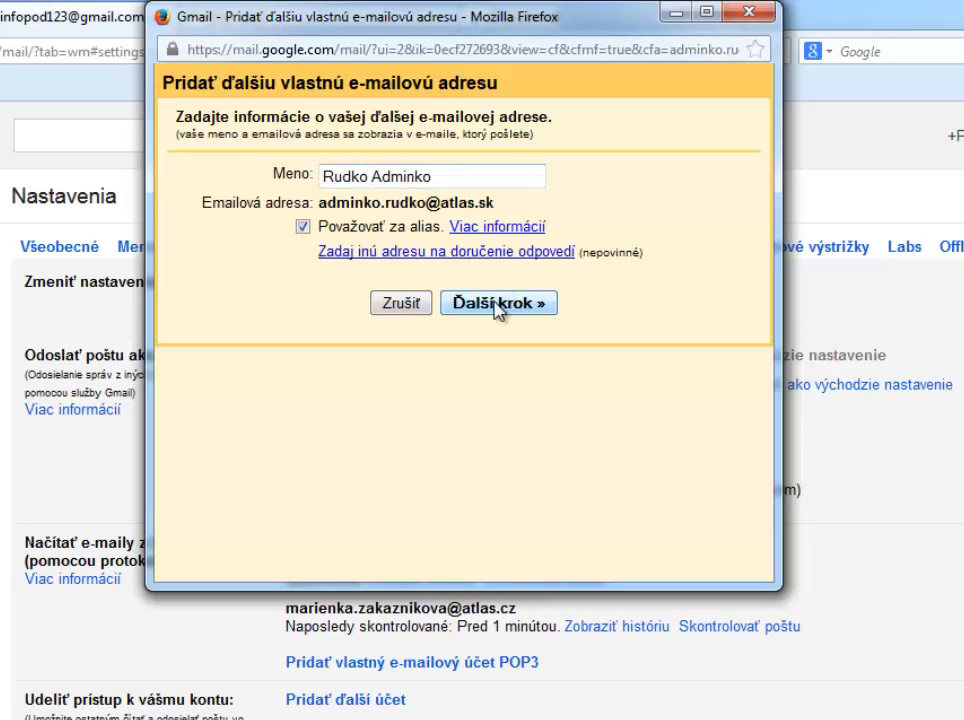
left_click(497, 305)
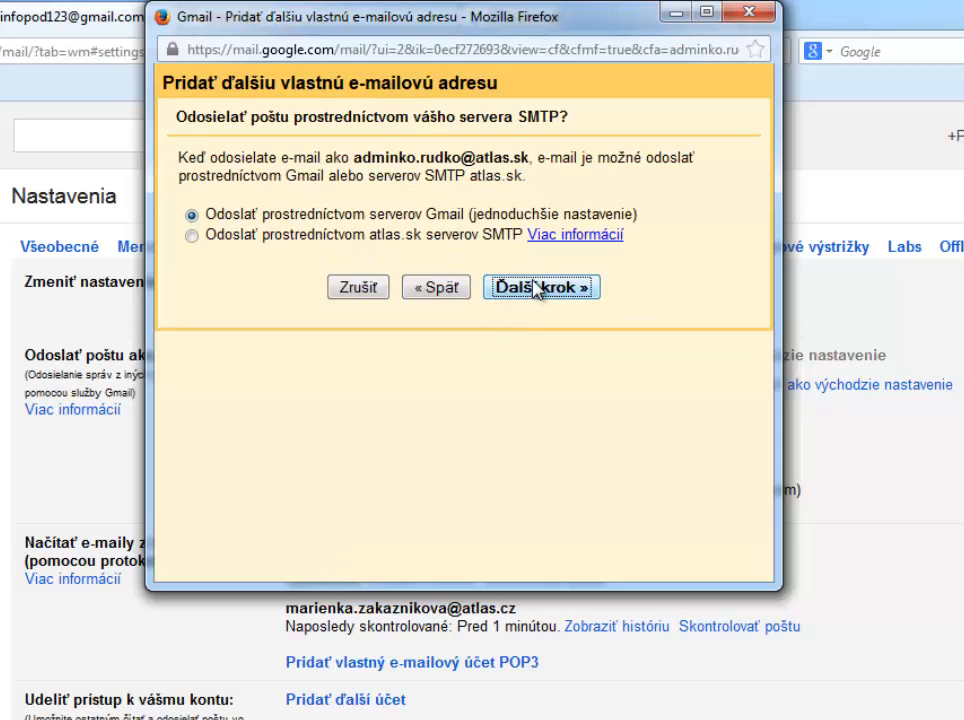
left_click(535, 287)
left_click(549, 264)
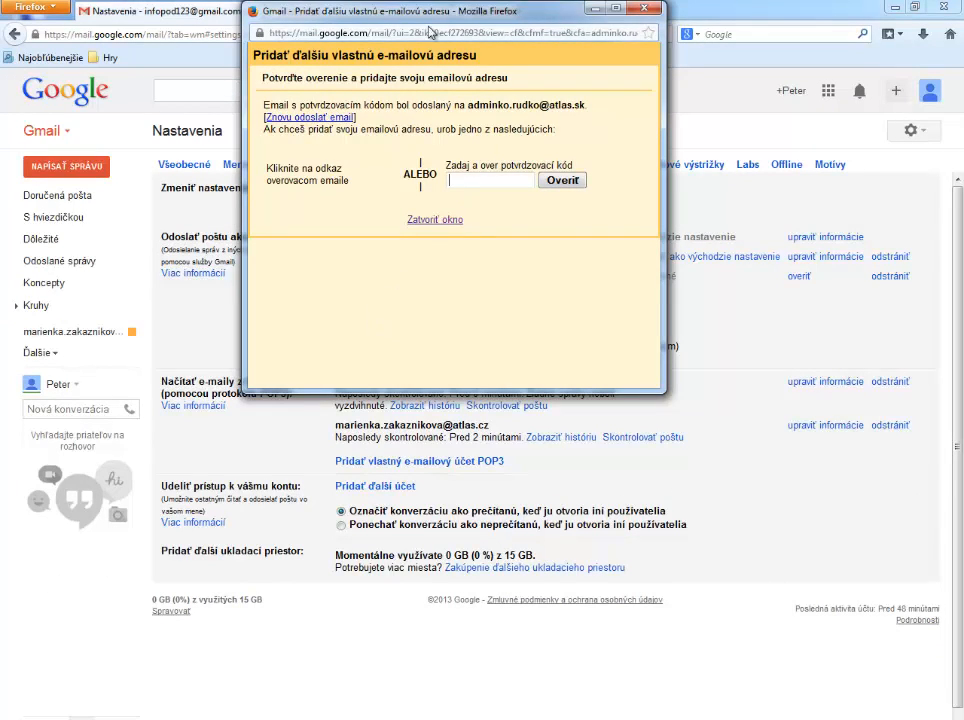
Step: Open the "Gmail Potvrdenie" message in the Atlas.sk inbox and copy its verification code
left_click_drag(322, 12, 311, 92)
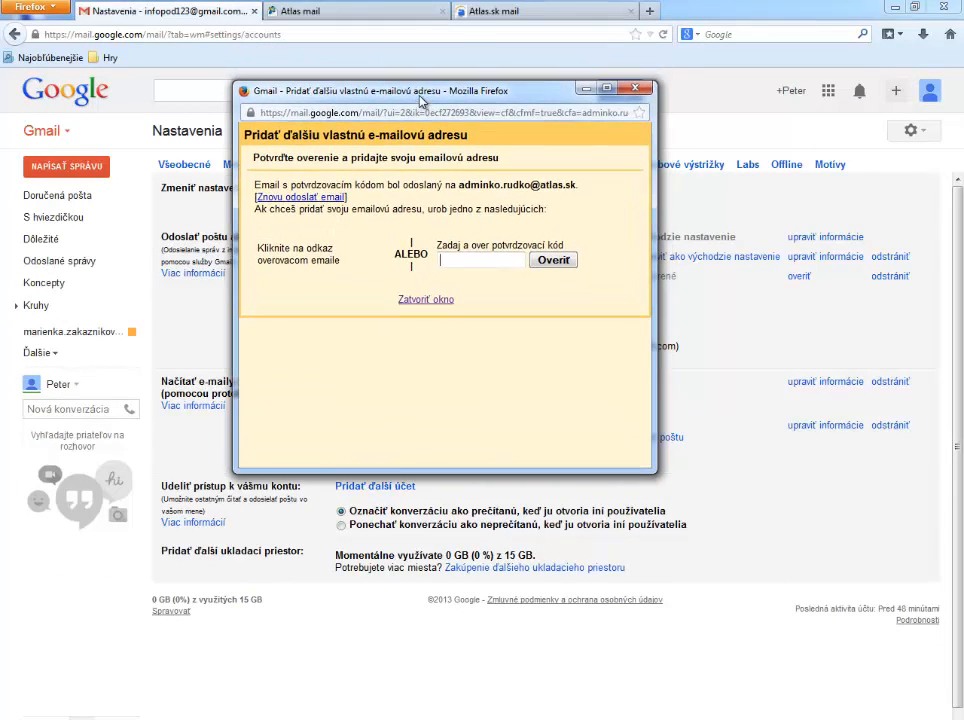
left_click(515, 14)
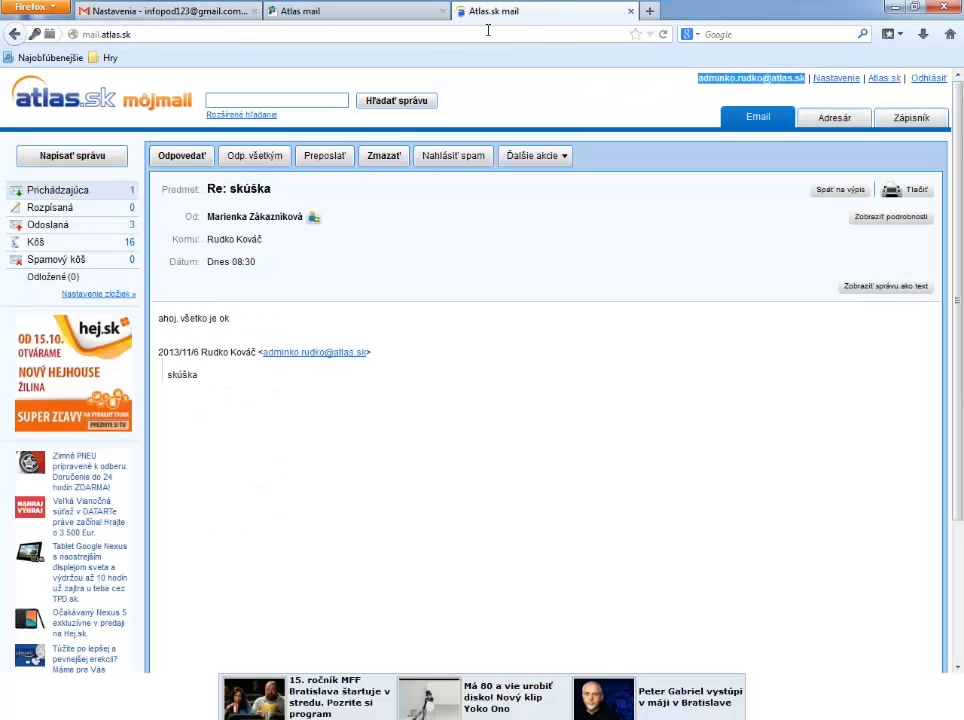
left_click(70, 192)
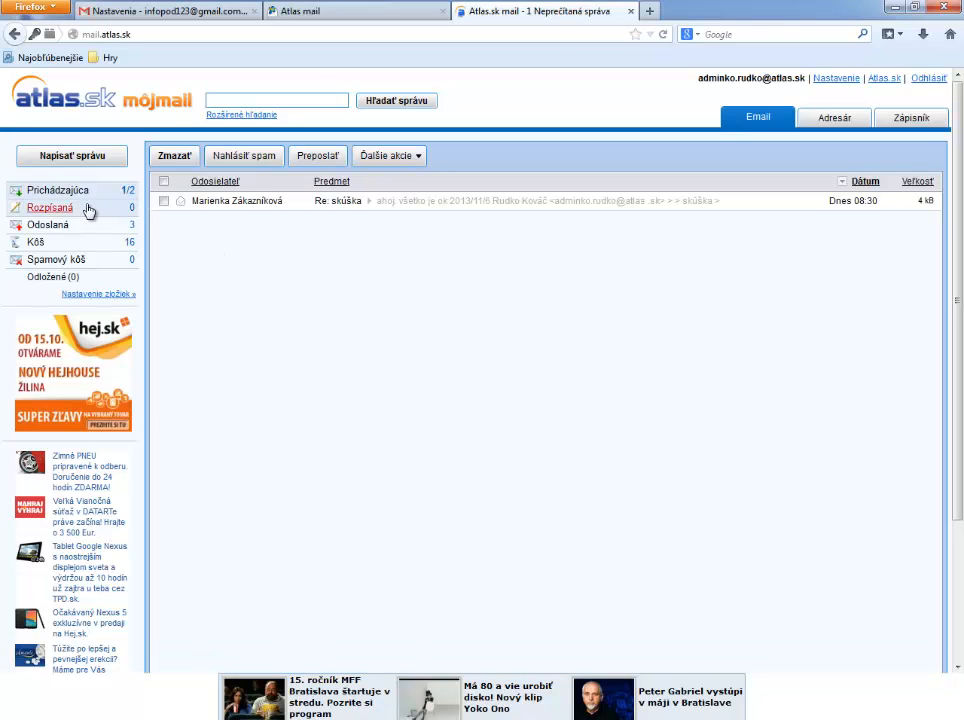
left_click(45, 190)
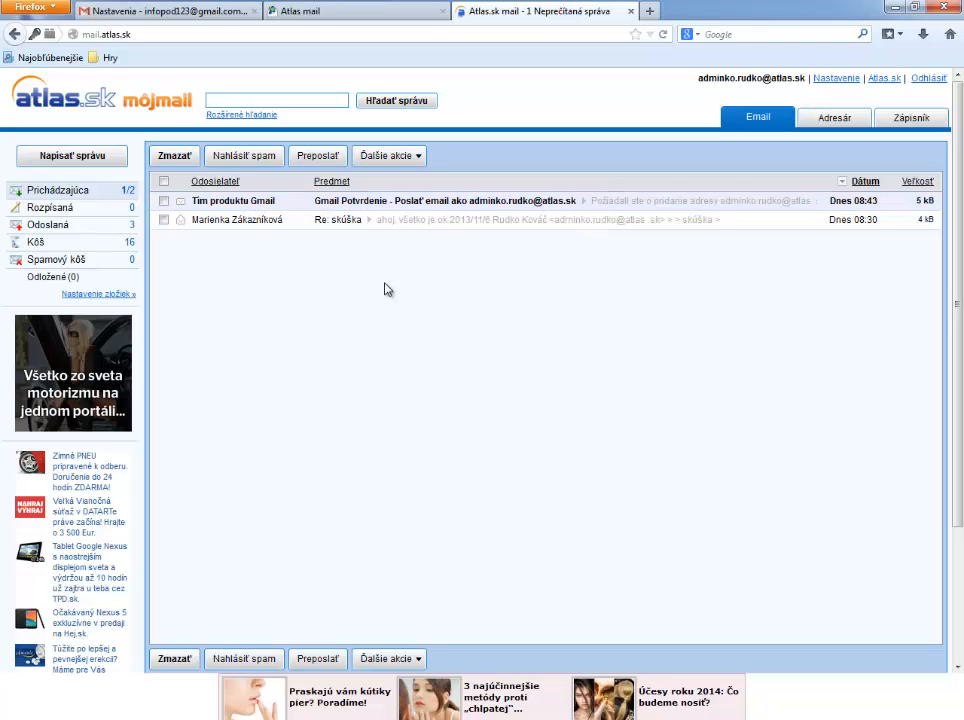
left_click(371, 207)
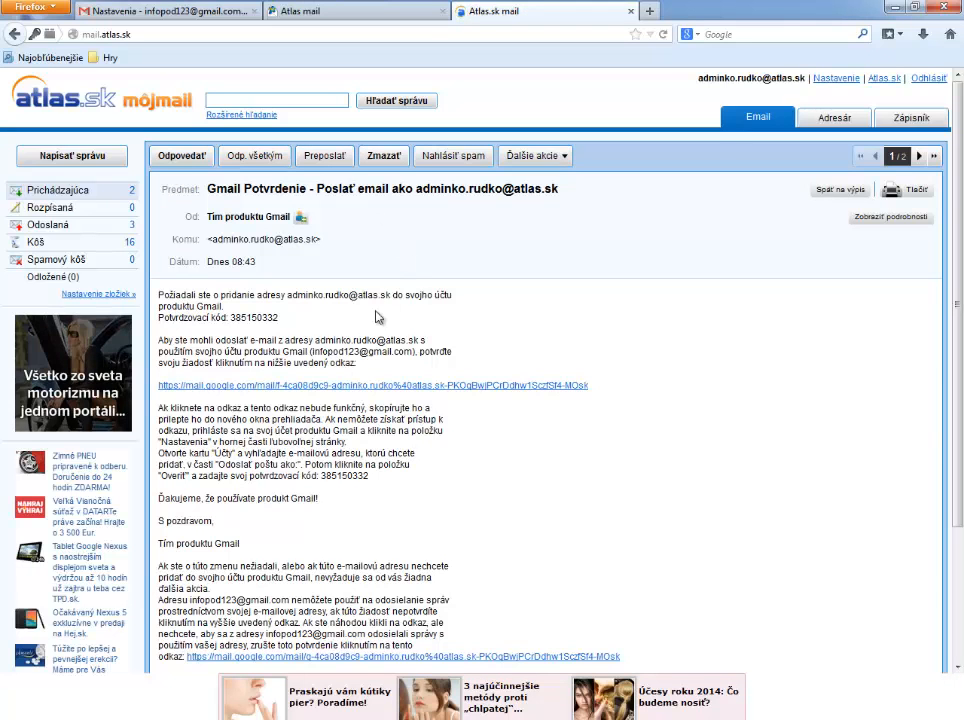
left_click_drag(279, 317, 236, 317)
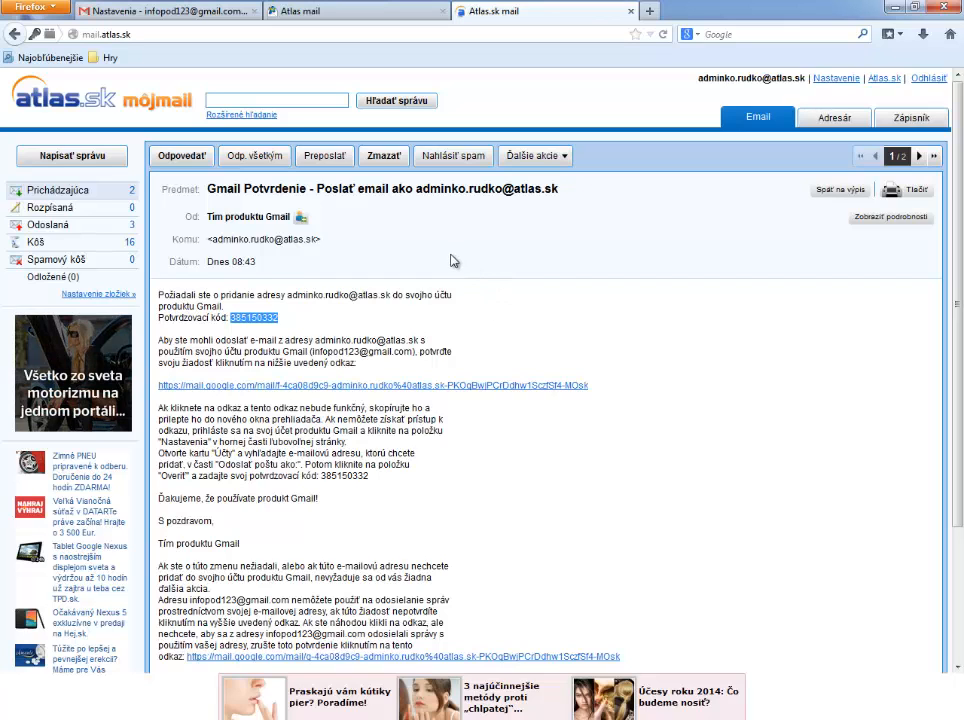
left_click(131, 15)
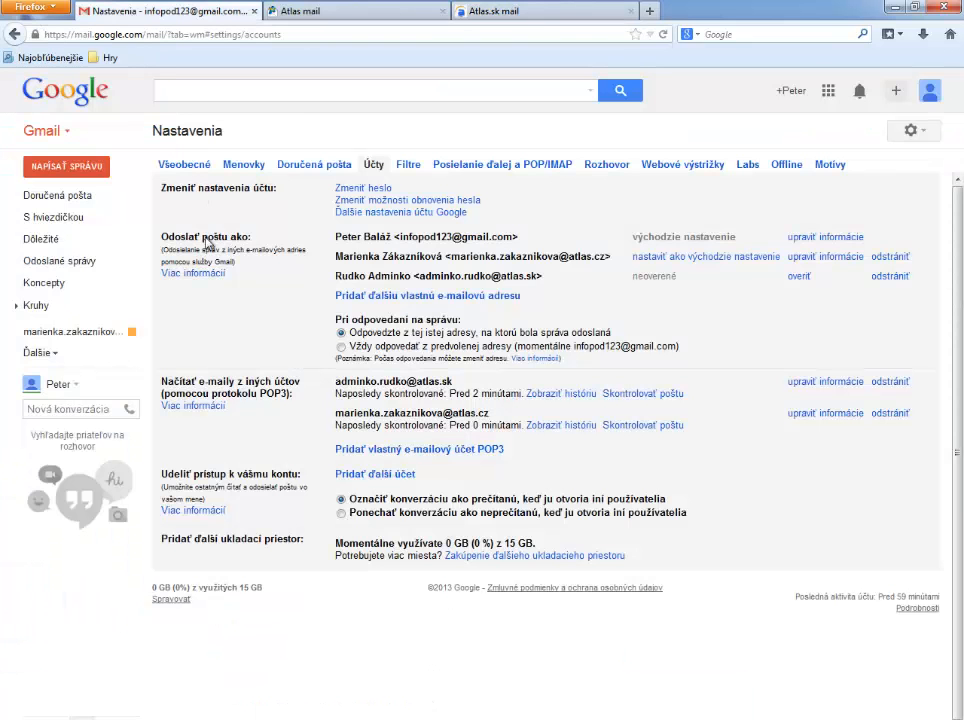
left_click(64, 197)
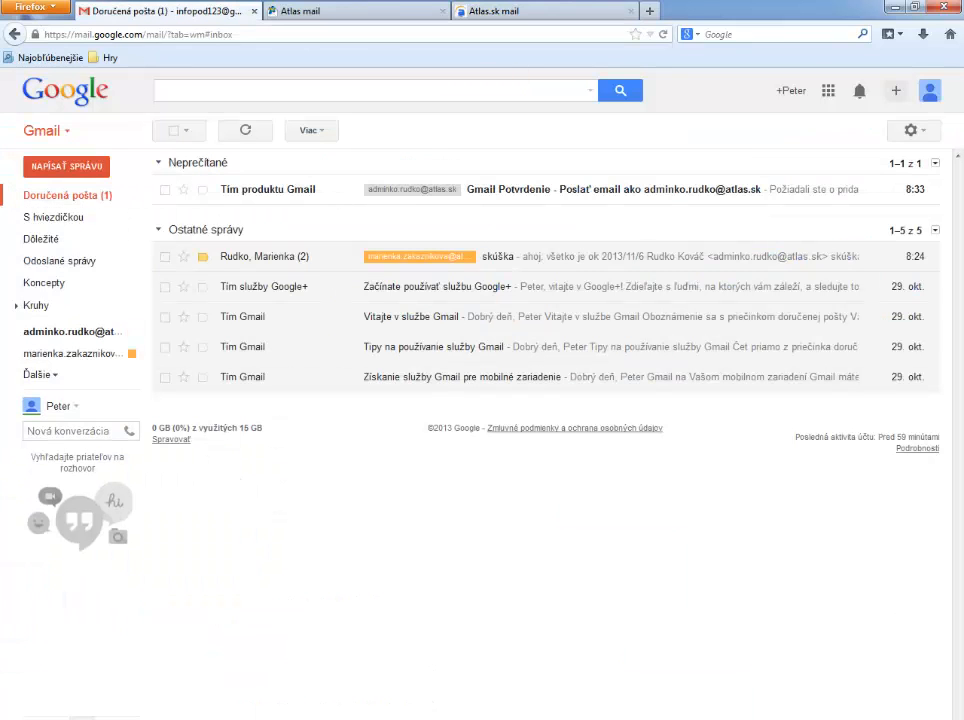
left_click(312, 684)
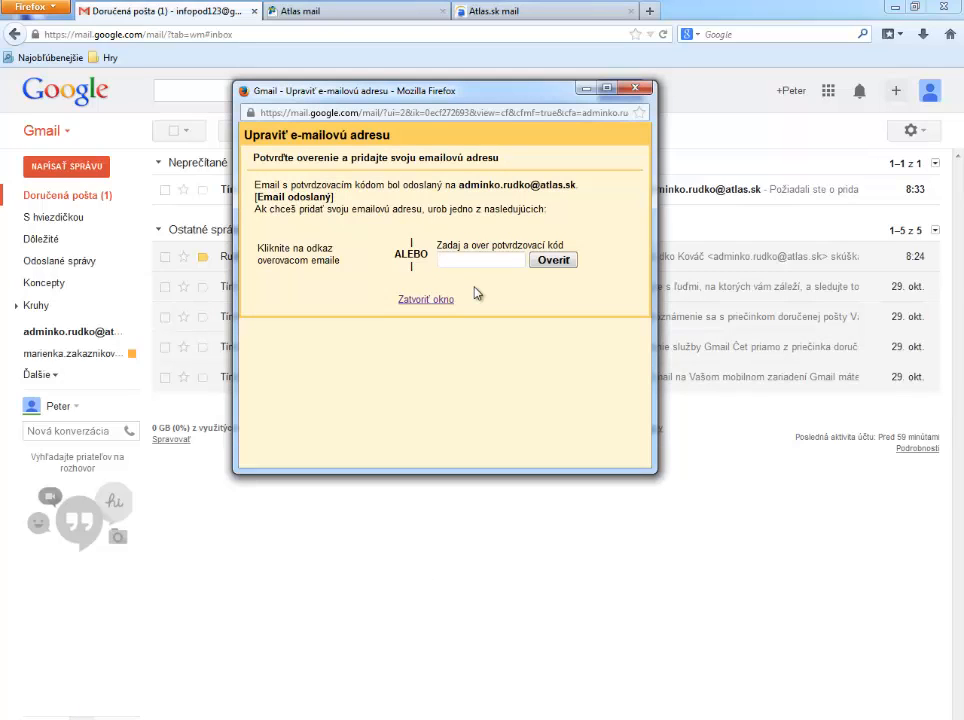
key("ctrl+v")
left_click(554, 261)
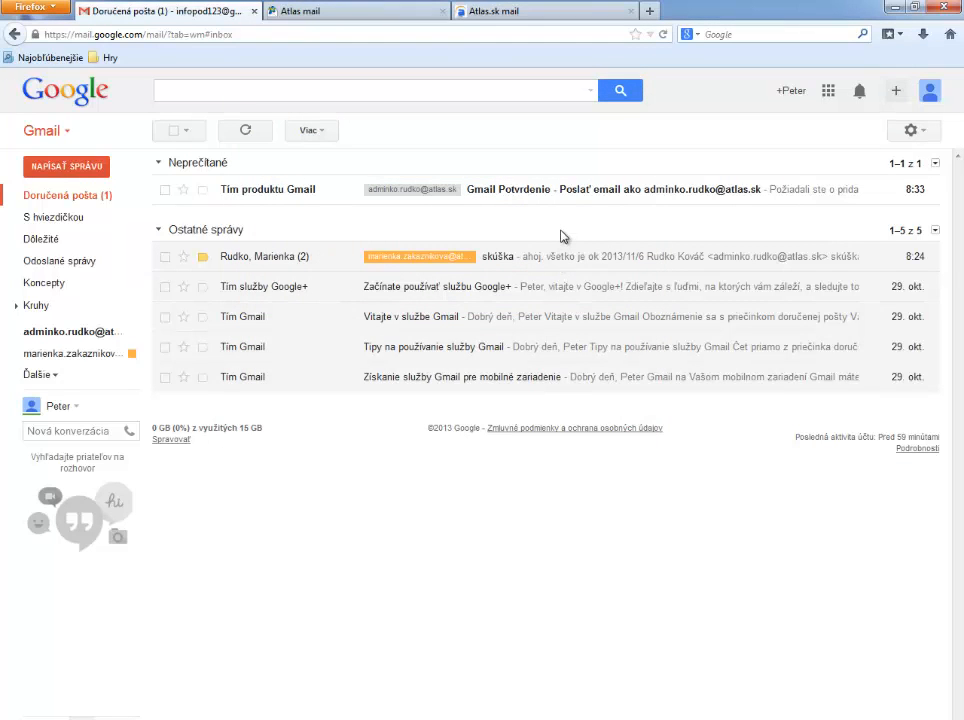
Step: Delete the unread "Gmail Potvrdenie" message from the Gmail inbox and refresh the inbox
left_click(166, 191)
left_click(351, 129)
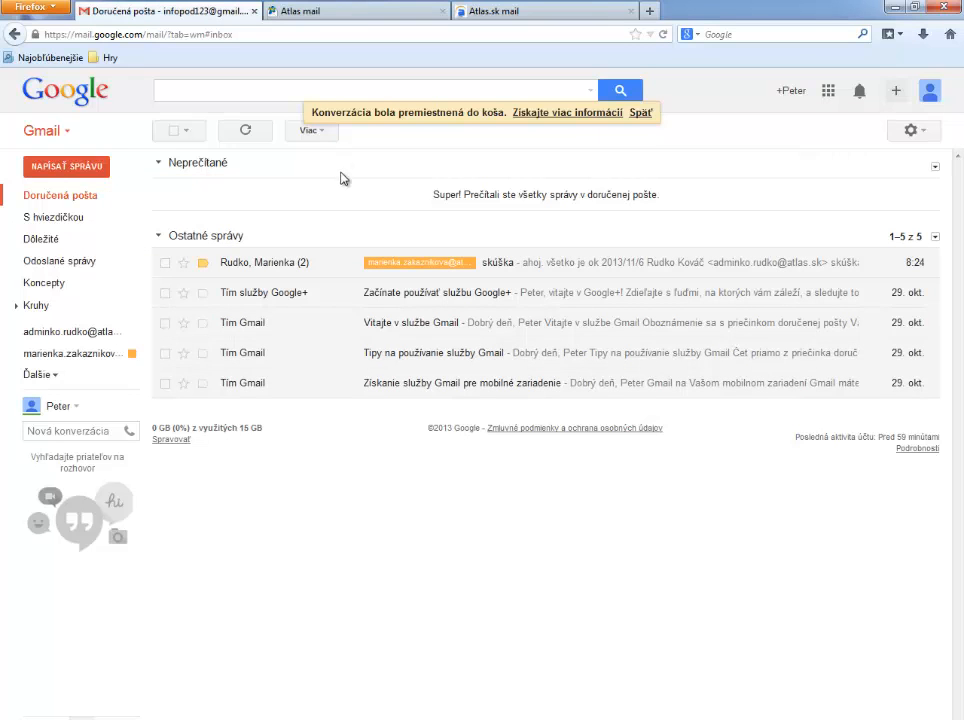
left_click(65, 198)
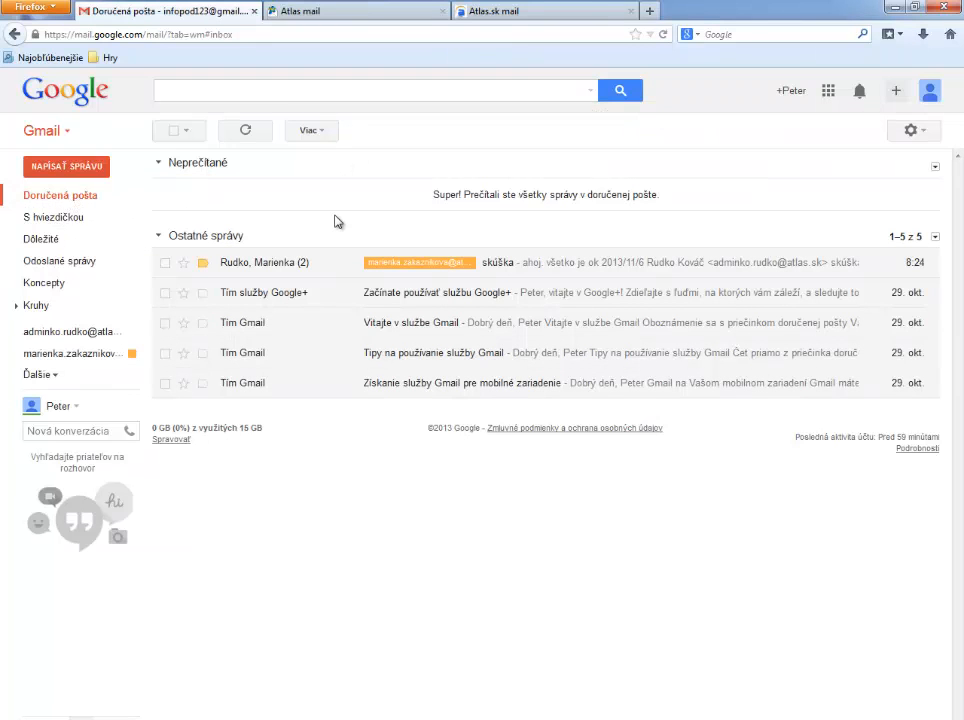
Step: Check the Atlas.sk inbox list and the Atlas.cz mailbox, and return to Gmail
left_click(519, 12)
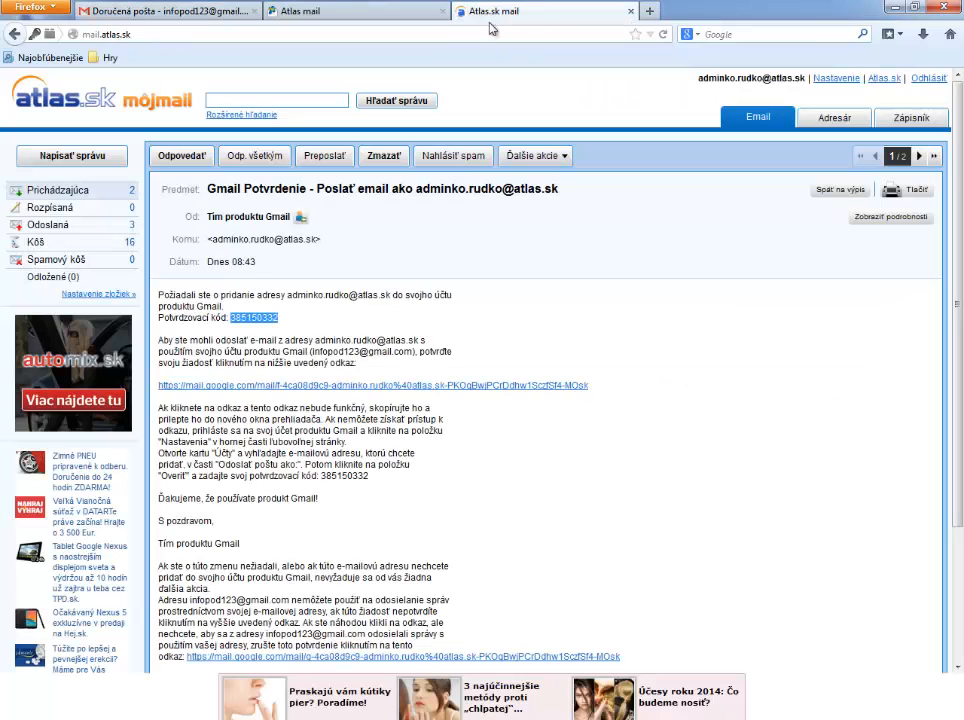
left_click(38, 189)
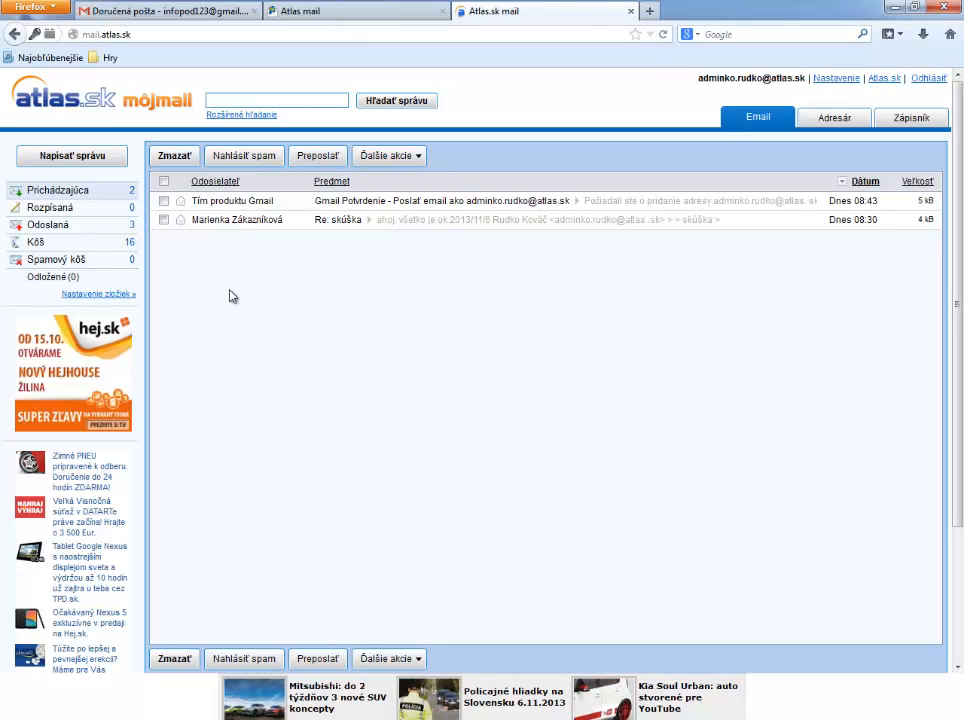
left_click(370, 15)
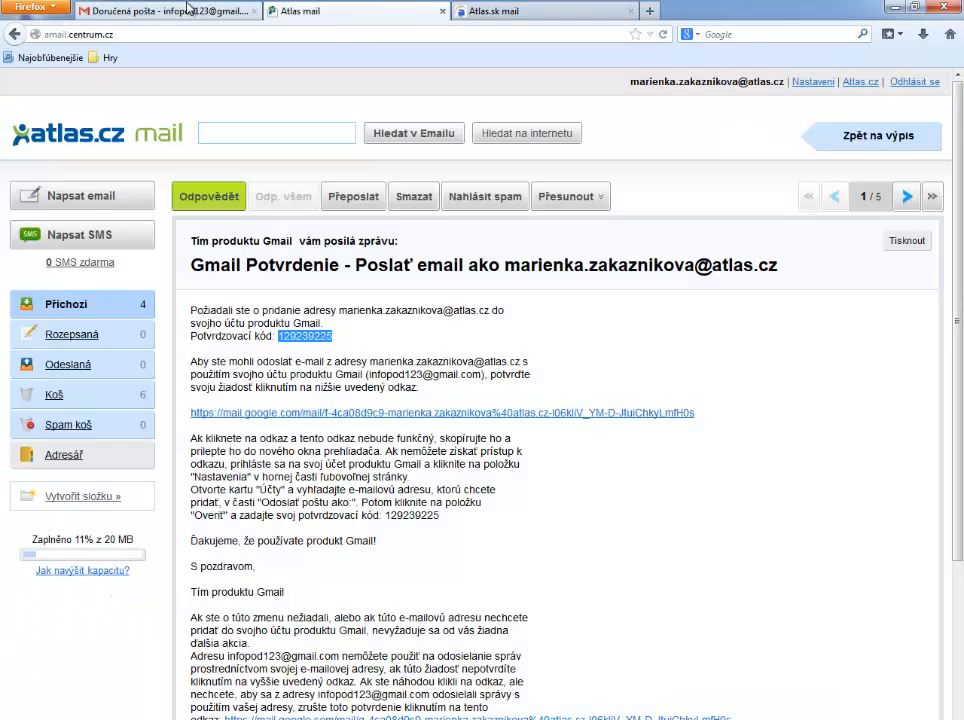
left_click(185, 12)
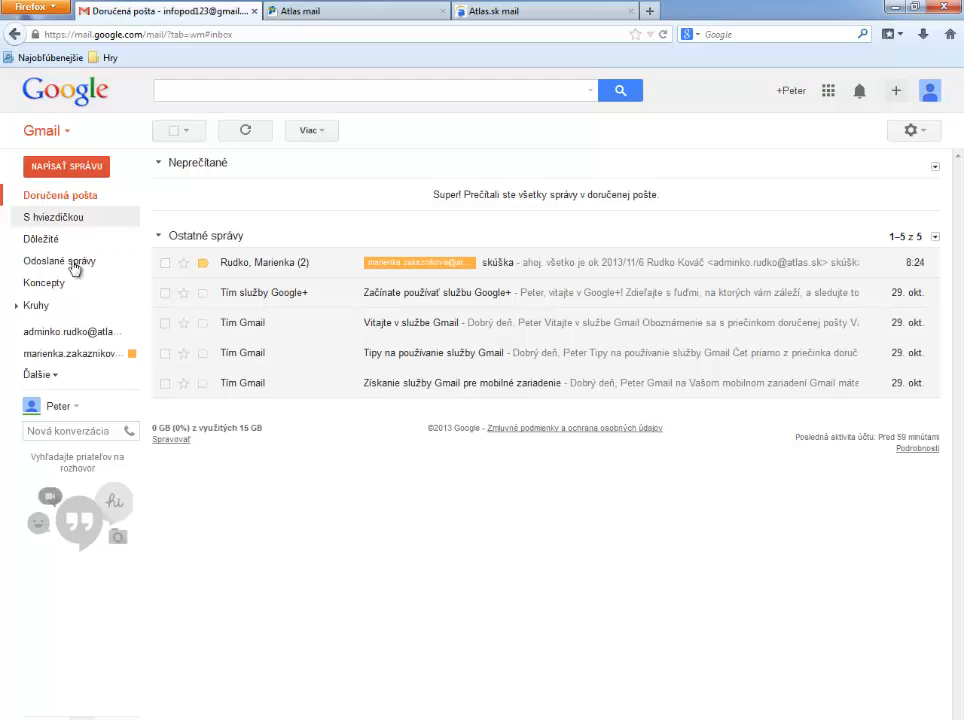
Step: Set the colour of the Atlas.sk address label to light blue
left_click(132, 333)
mouse_move(299, 361)
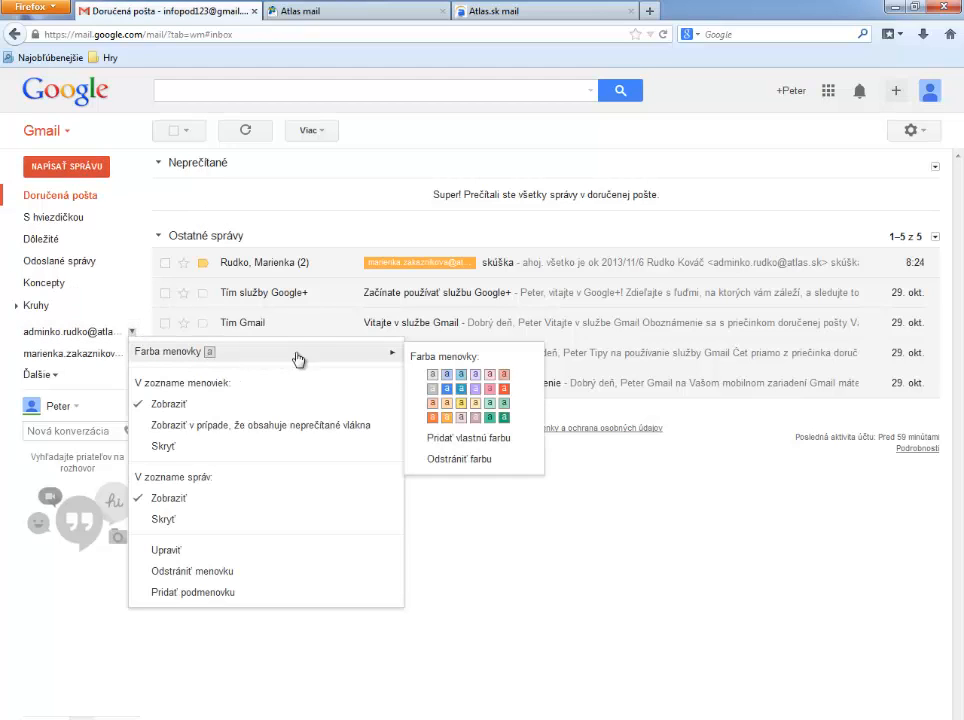
left_click(447, 374)
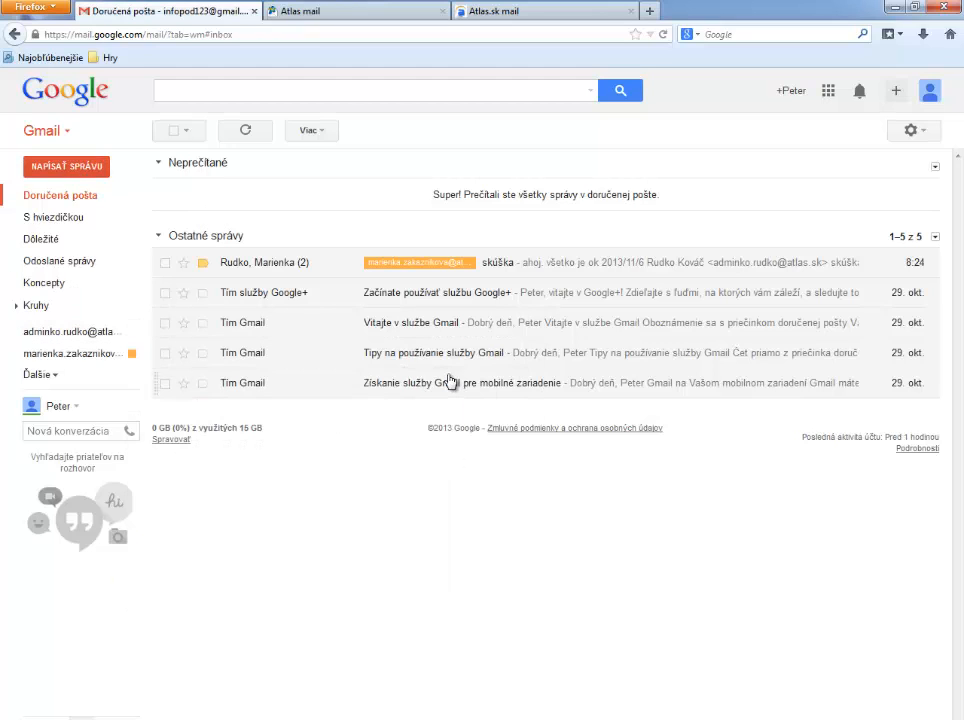
Step: Start a new message, review the sender addresses offered, and close the message without sending it
left_click(55, 168)
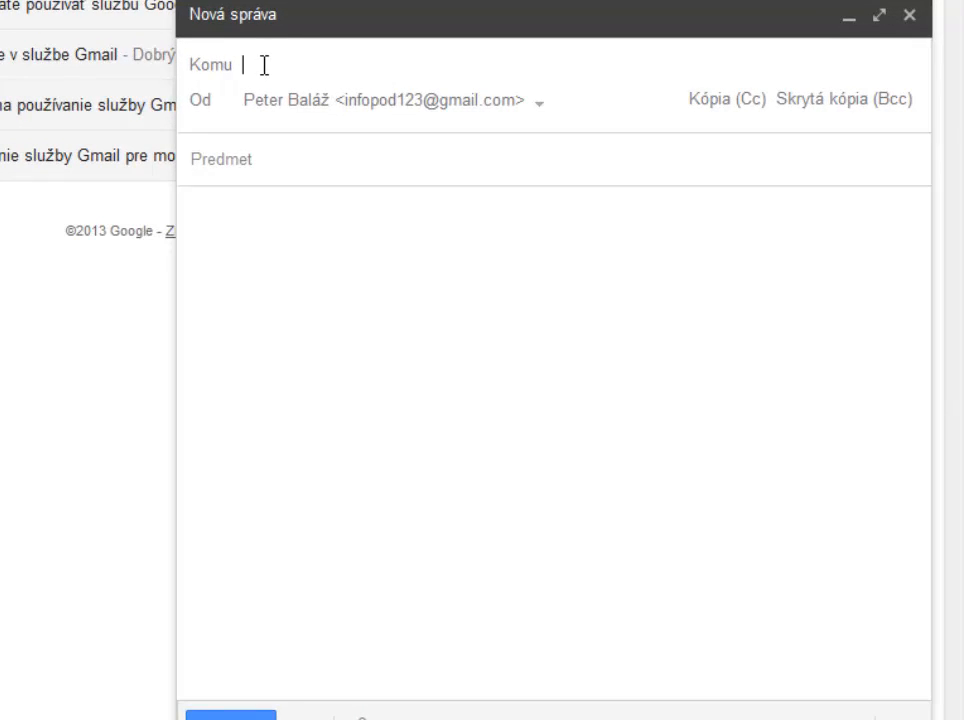
left_click(541, 103)
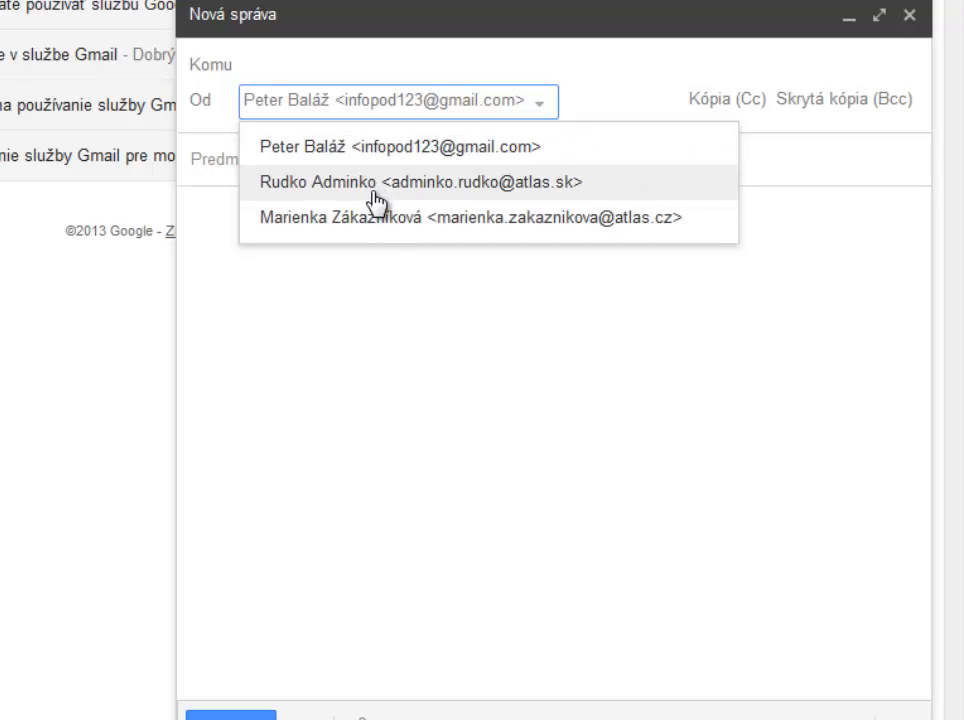
left_click(341, 274)
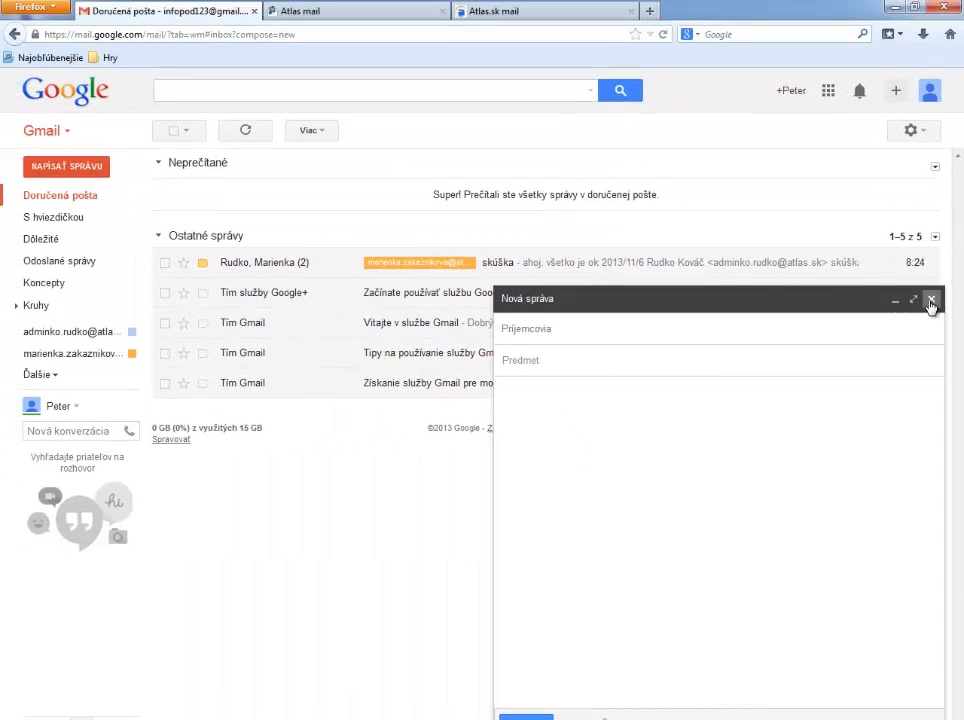
left_click(931, 302)
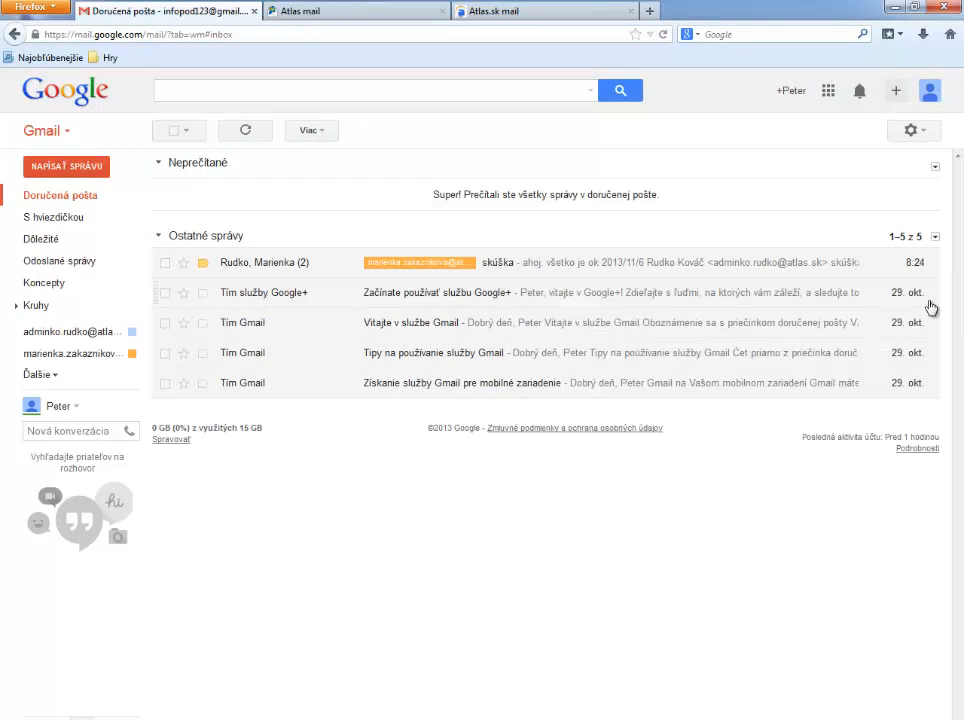